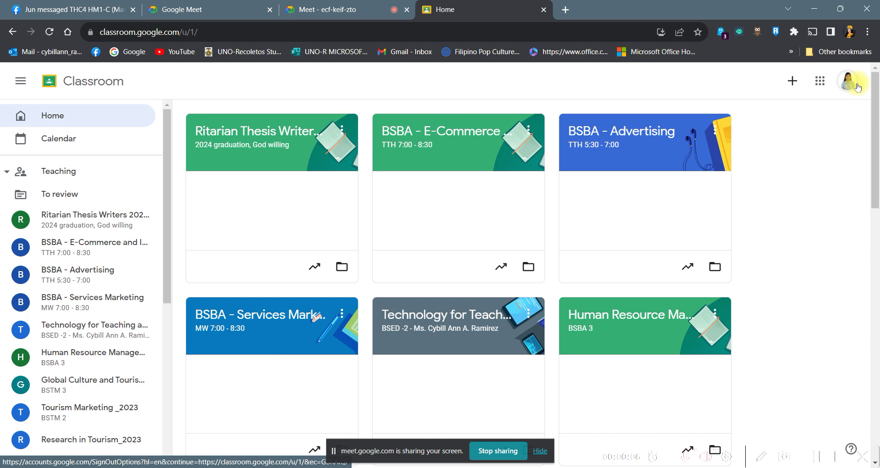
Open the second Google account's Classroom home in a new tab, listing the Macroperspective classes and EdTech1
left_click(522, 99)
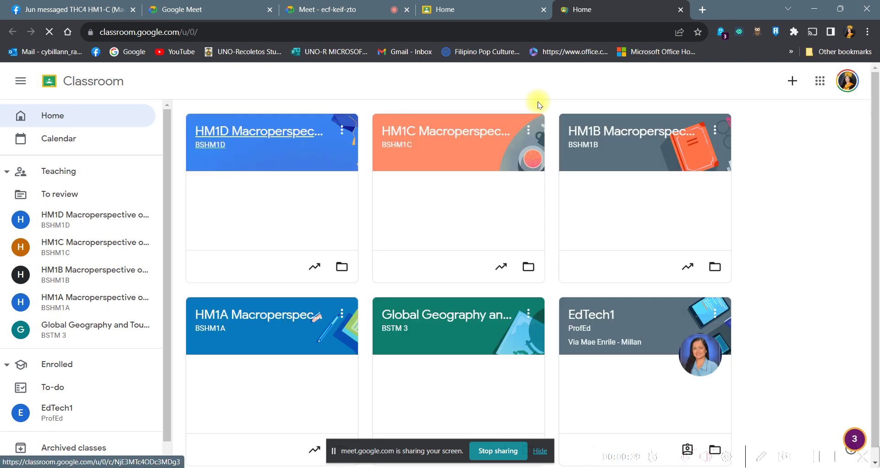
Enter the HM1C Macroperspective of Tourism and Hospitality class and show its Classwork with the Getting to know you activity
left_click(246, 124)
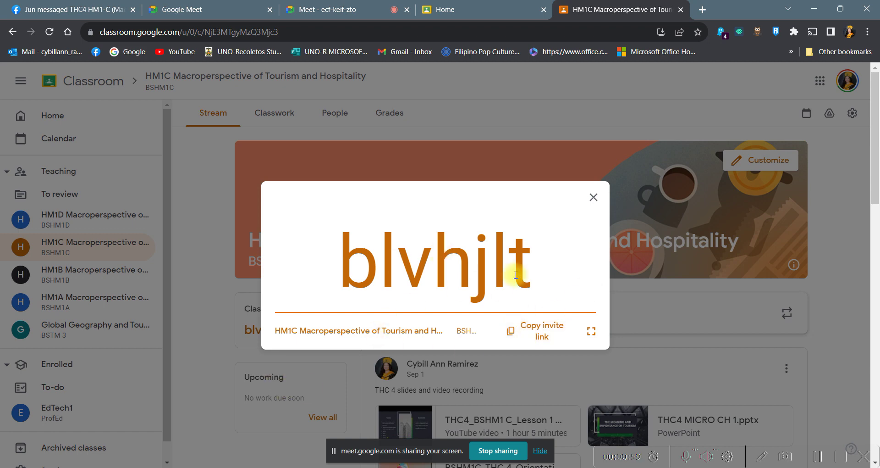
left_click(593, 198)
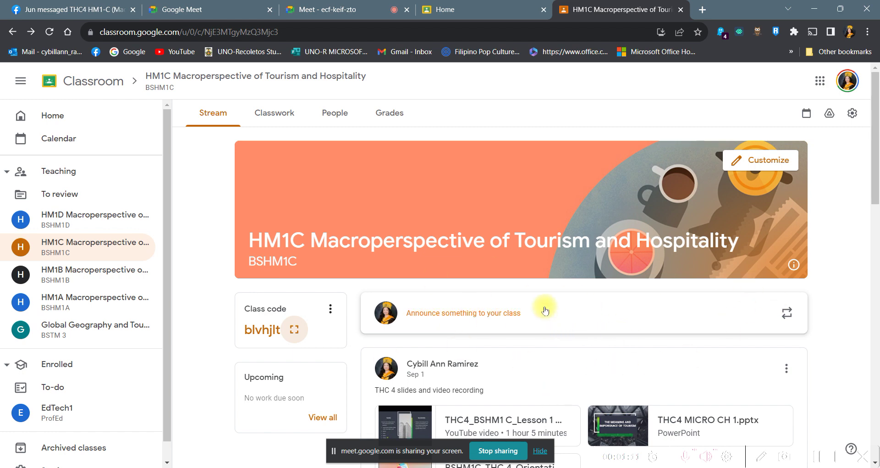
scroll(545, 310, "down", 6)
scroll(547, 324, "up", 2)
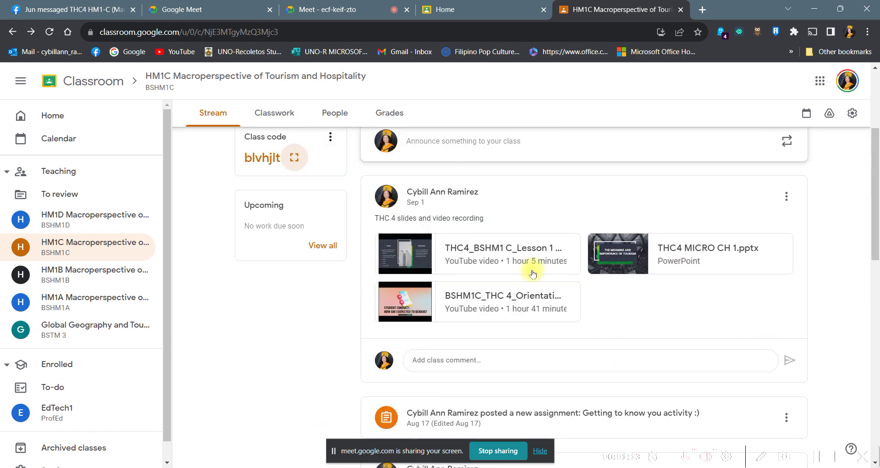
scroll(532, 274, "up", 1)
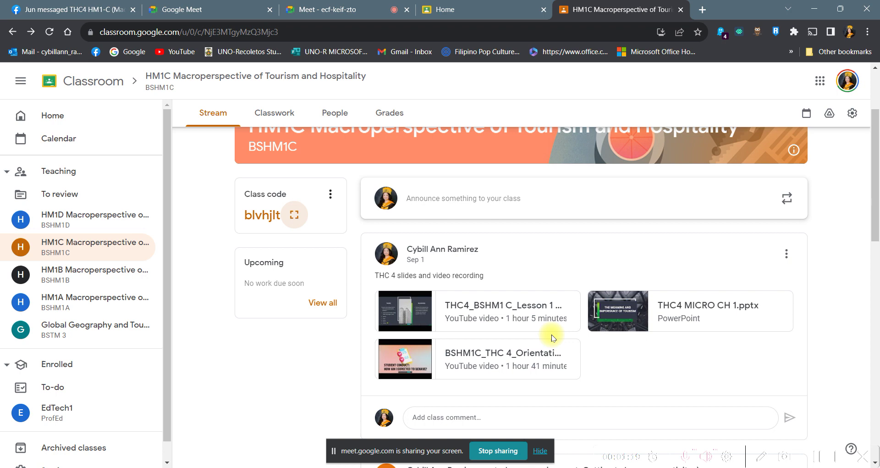
scroll(504, 262, "up", 2)
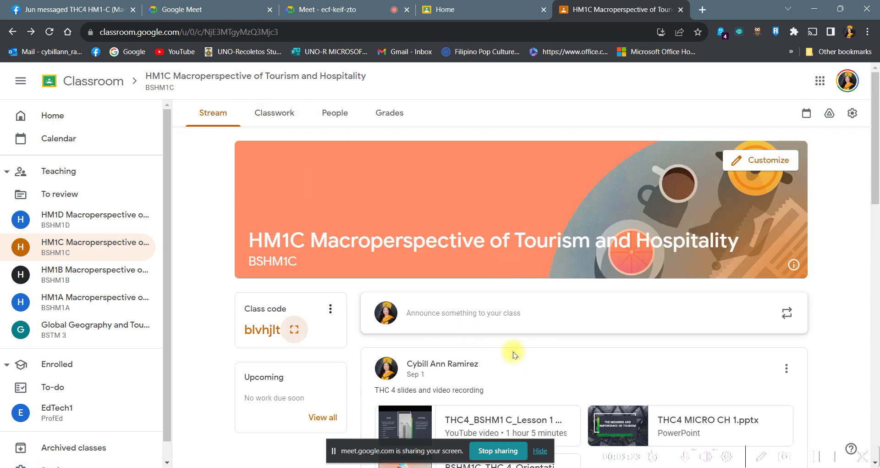
left_click(274, 115)
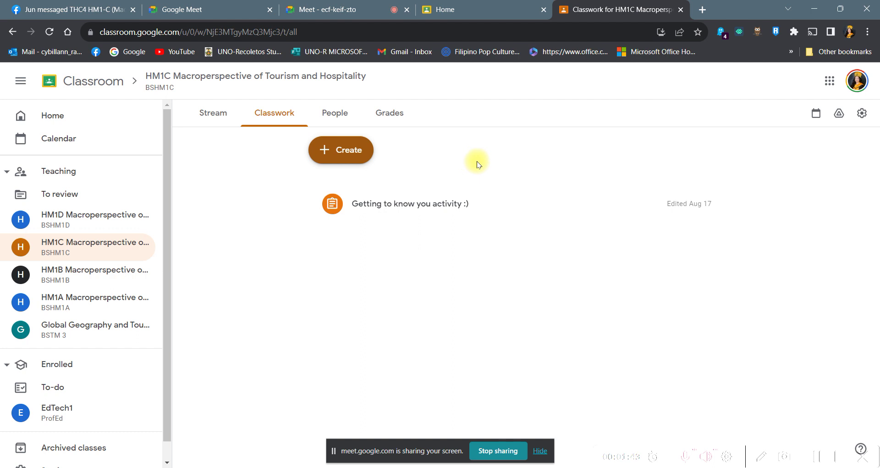
left_click(12, 32)
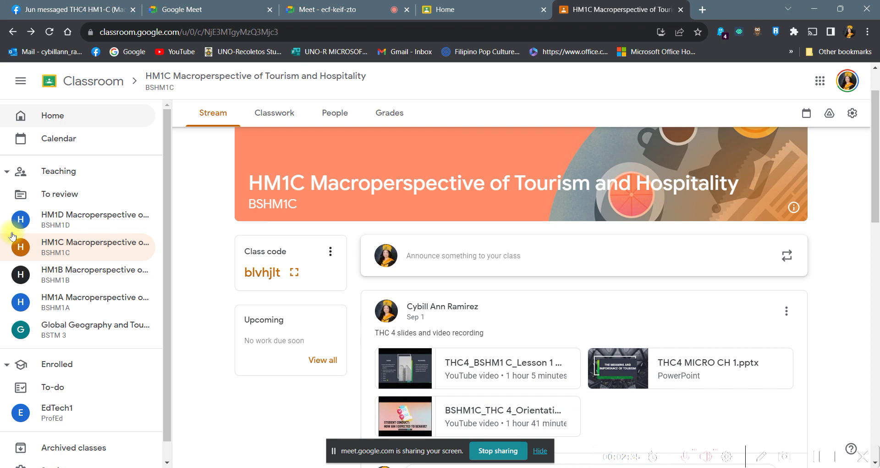
Return to the first account's class list and open the PROGRAM HEADS College Dept. class stream
left_click(499, 12)
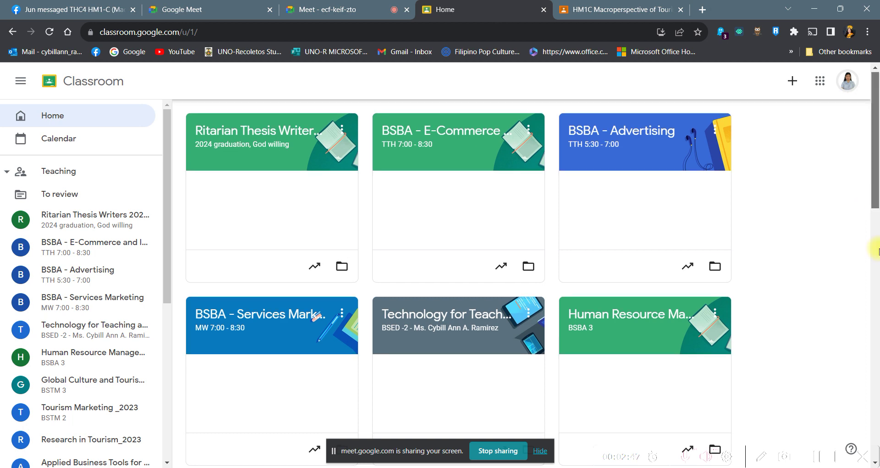
left_click_drag(876, 251, 870, 439)
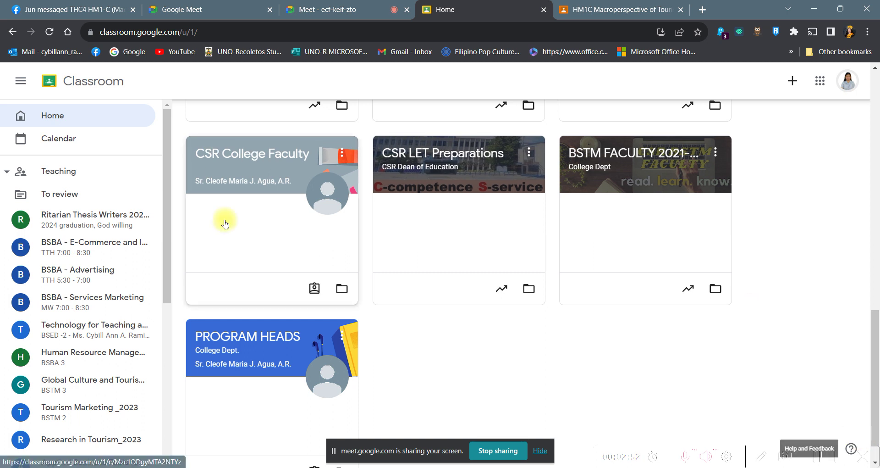
left_click(389, 178)
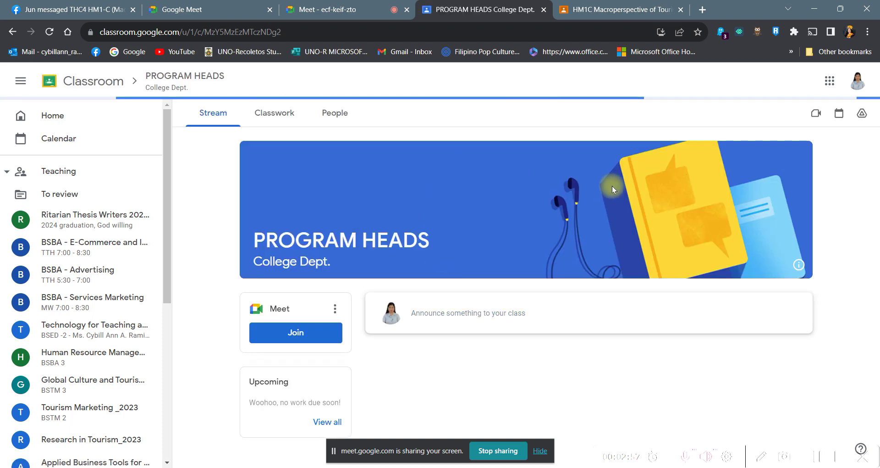
scroll(613, 189, "down", 2)
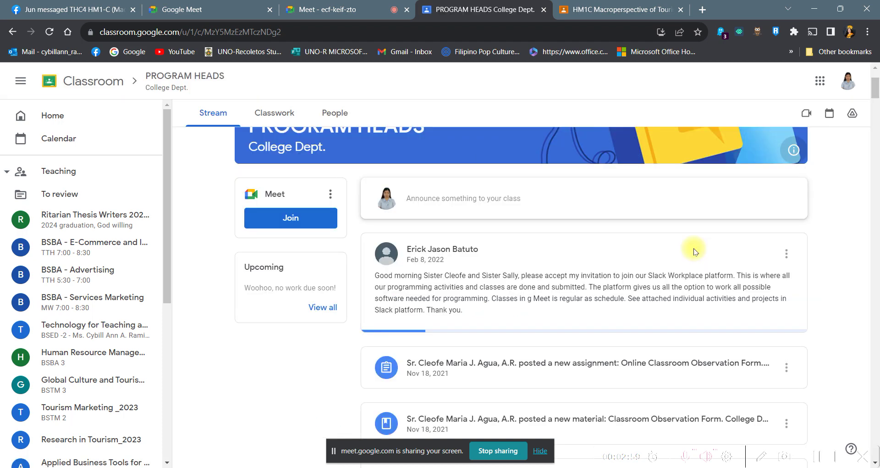
scroll(747, 242, "down", 3)
scroll(739, 263, "down", 1)
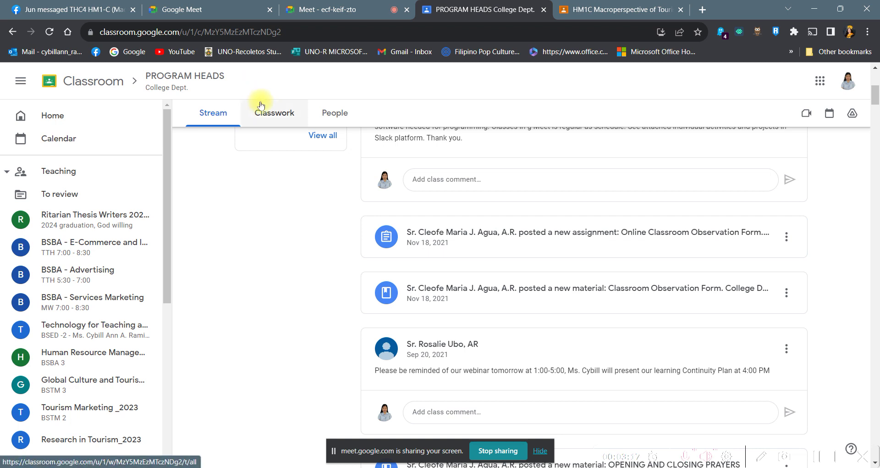
View the Online Classroom Observation Form assignment details in PROGRAM HEADS Classwork, then go back to the HM1C tab
left_click(268, 120)
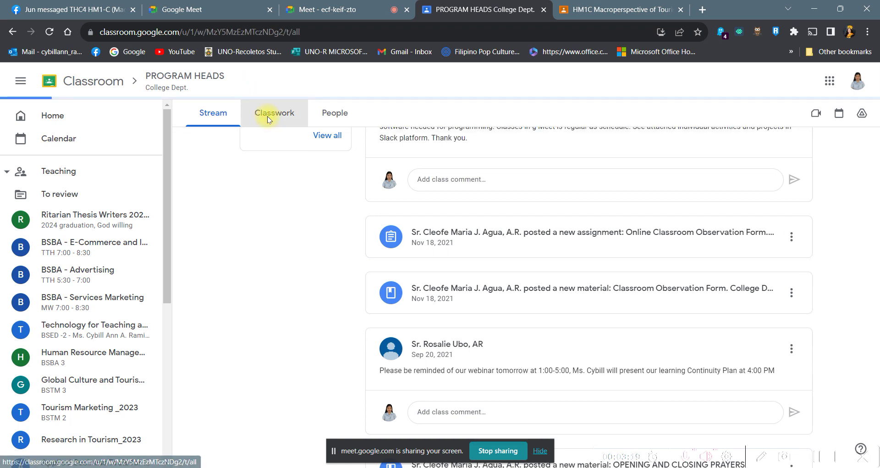
left_click(268, 118)
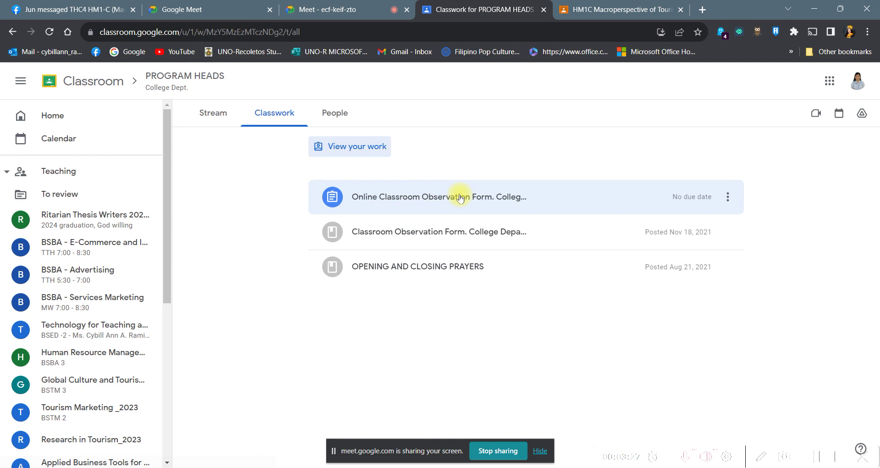
mouse_move(461, 196)
left_click(443, 195)
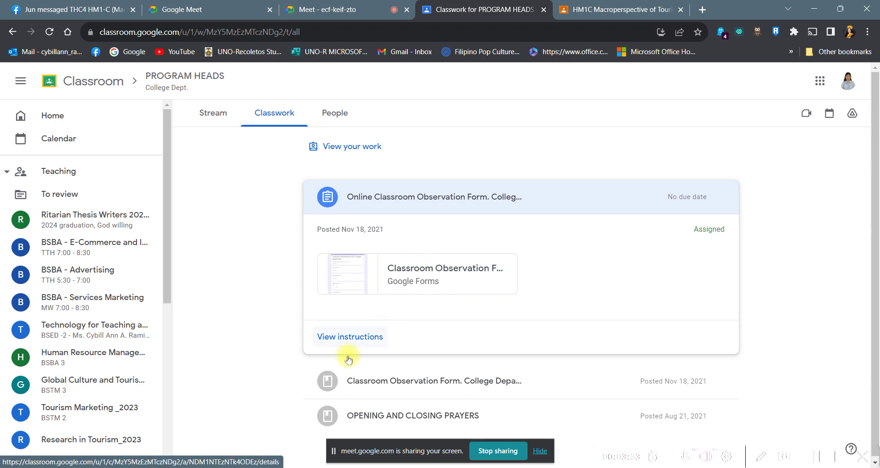
left_click(431, 197)
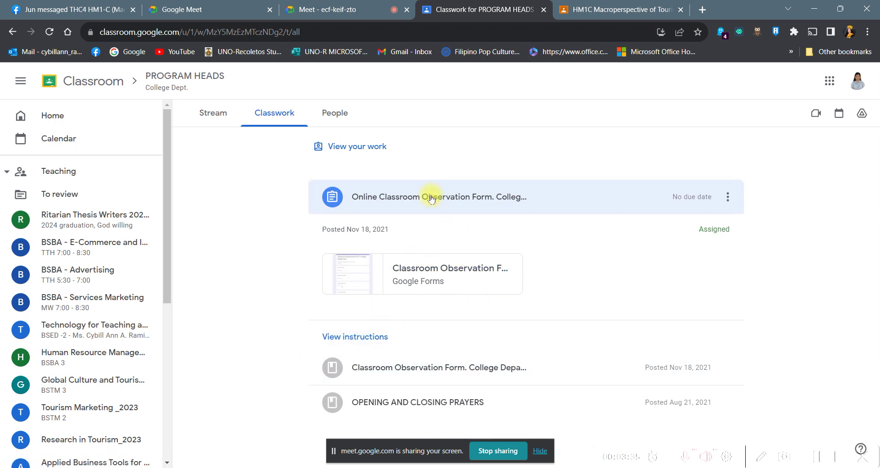
left_click(563, 191)
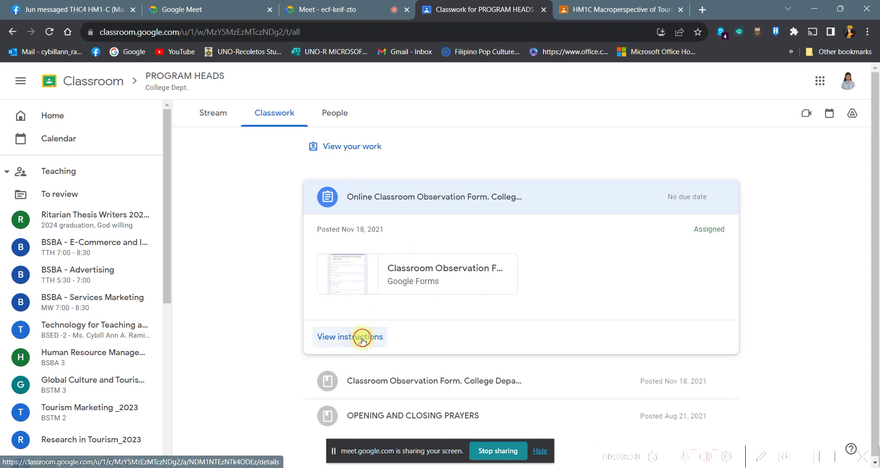
left_click(448, 326)
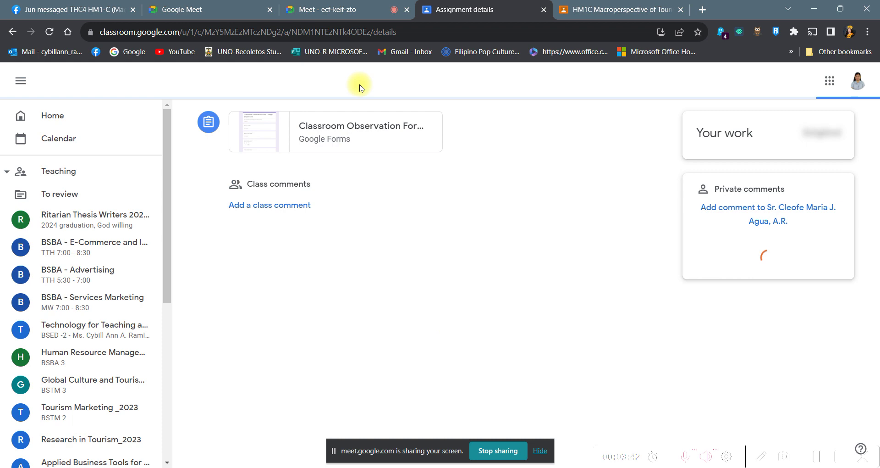
left_click(592, 4)
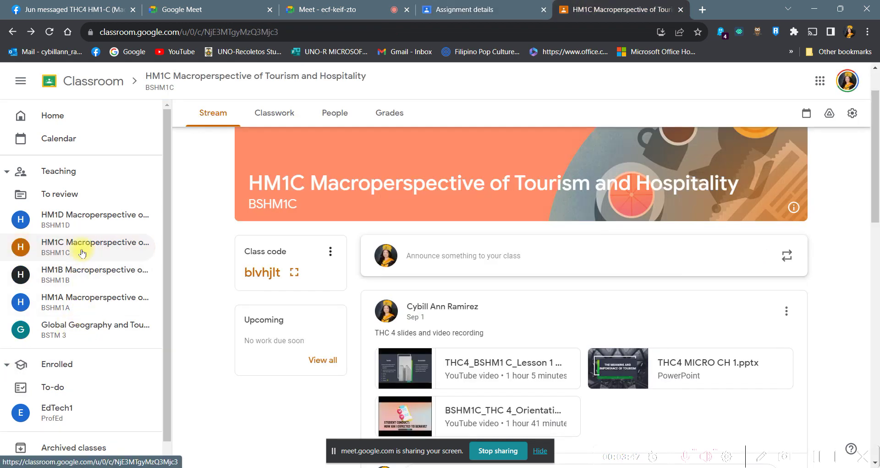
Open the HM1A Macroperspective class's Classwork and expand the Lesson 1 Activity_Prelim assignment
left_click(70, 309)
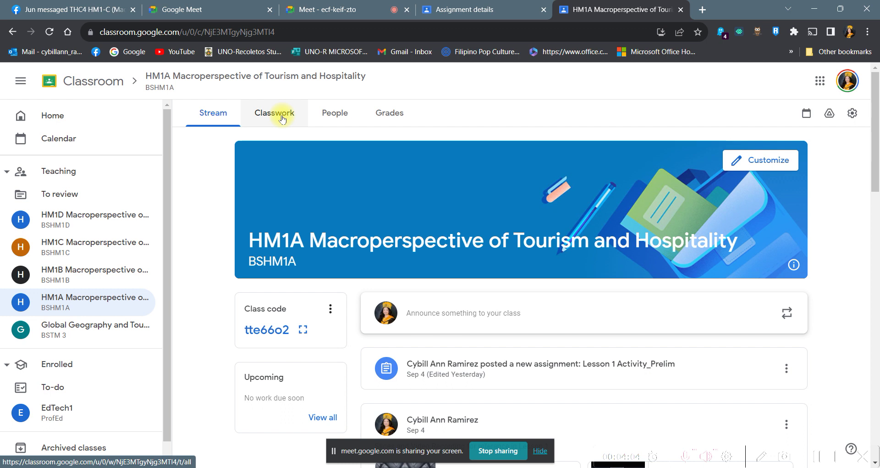
left_click(282, 118)
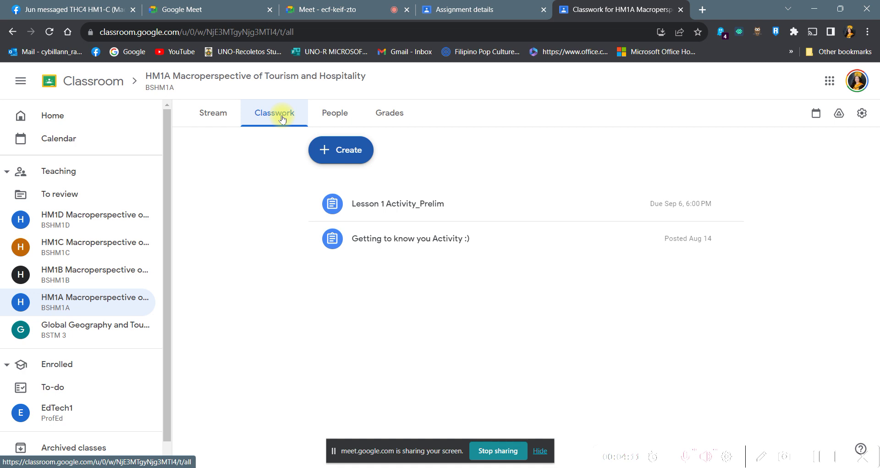
left_click(395, 211)
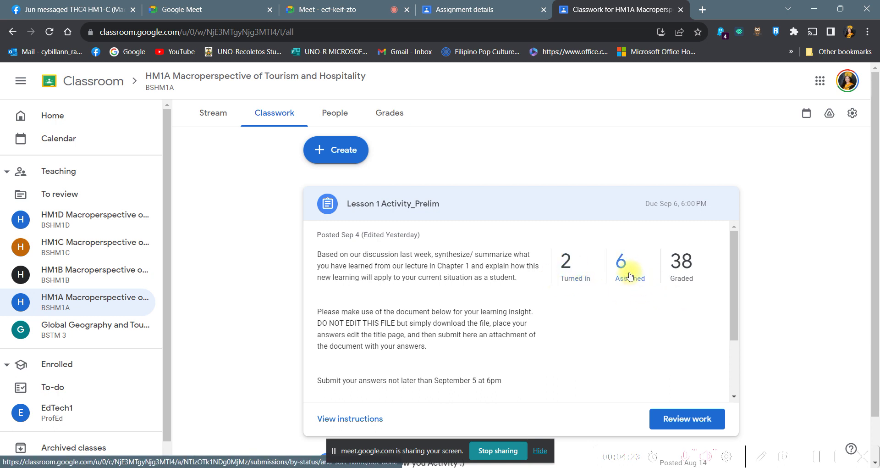
Read the assignment's instructions, its 2 turned in, 6 assigned, 38 graded counts and the attached template
scroll(544, 327, "down", 2)
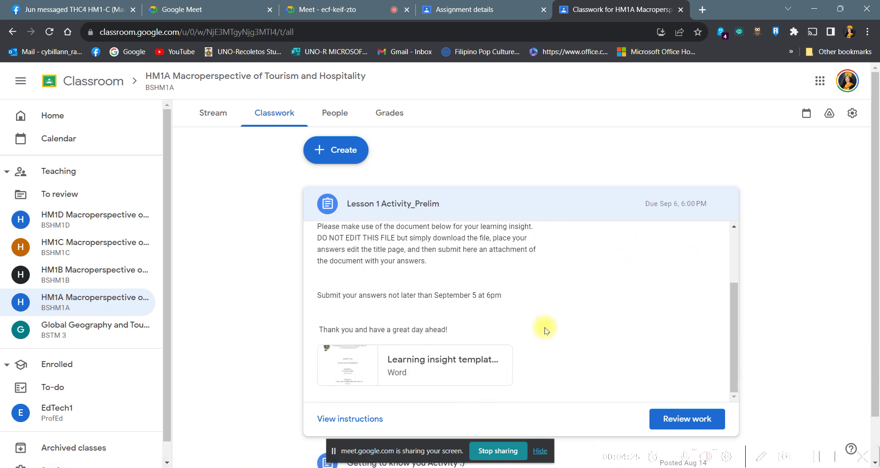
scroll(548, 343, "down", 1)
scroll(548, 343, "up", 1)
scroll(489, 315, "up", 1)
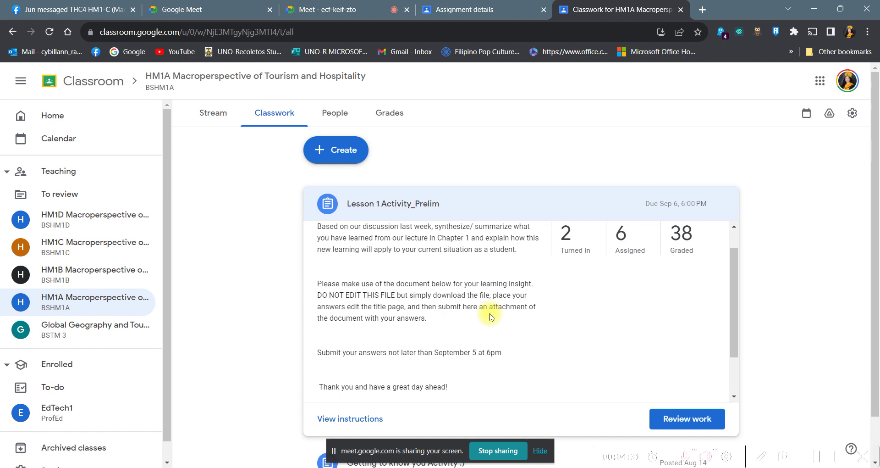
scroll(489, 313, "down", 1)
scroll(493, 306, "up", 1)
scroll(493, 307, "up", 1)
scroll(482, 304, "down", 1)
scroll(481, 304, "down", 1)
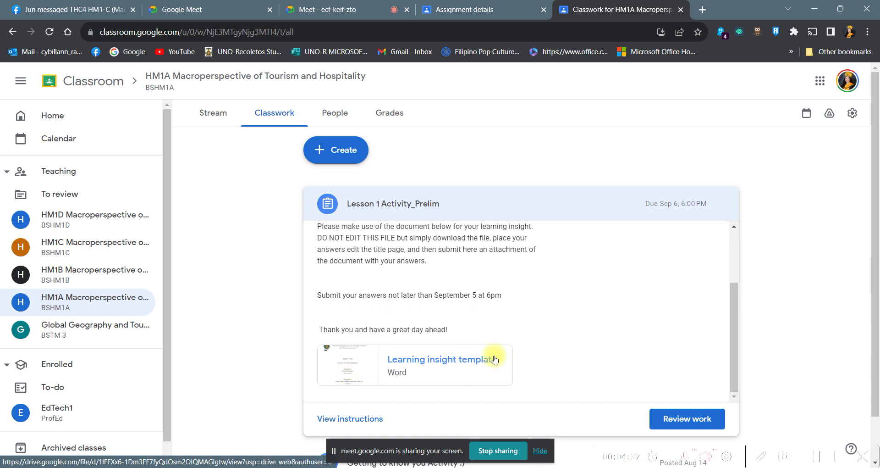
Preview the Learning insight template_NONESCOST.docx attachment and scroll through its pages
left_click(442, 368)
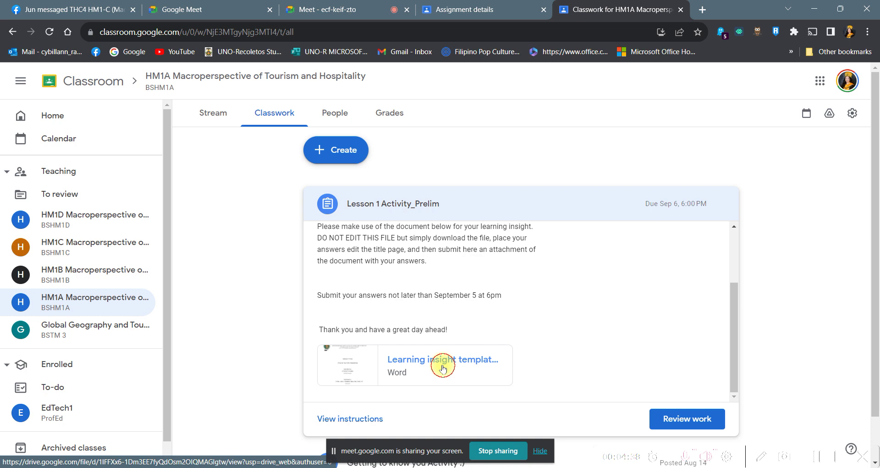
left_click(443, 368)
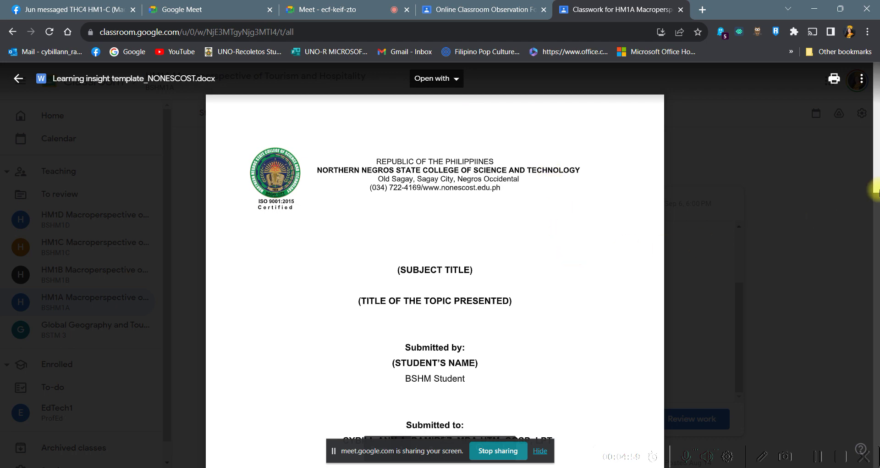
mouse_move(876, 189)
left_mouse_down()
mouse_move(865, 407)
mouse_move(839, 147)
left_mouse_up()
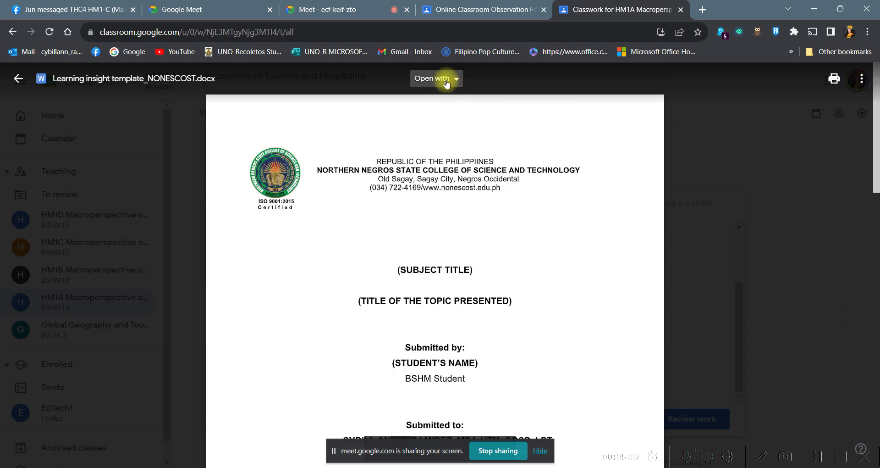
Check the template's Open with app list, close it without choosing, and scroll back to the cover page
left_click(447, 80)
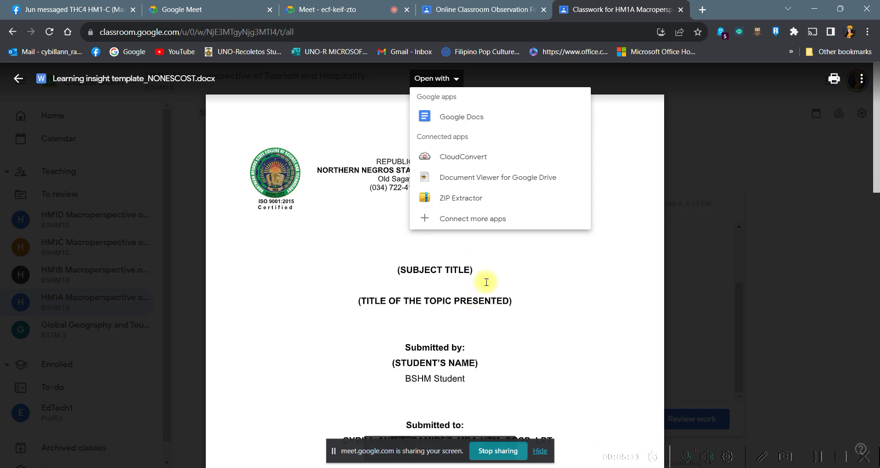
scroll(484, 281, "down", 2)
scroll(482, 312, "down", 4)
scroll(472, 334, "down", 4)
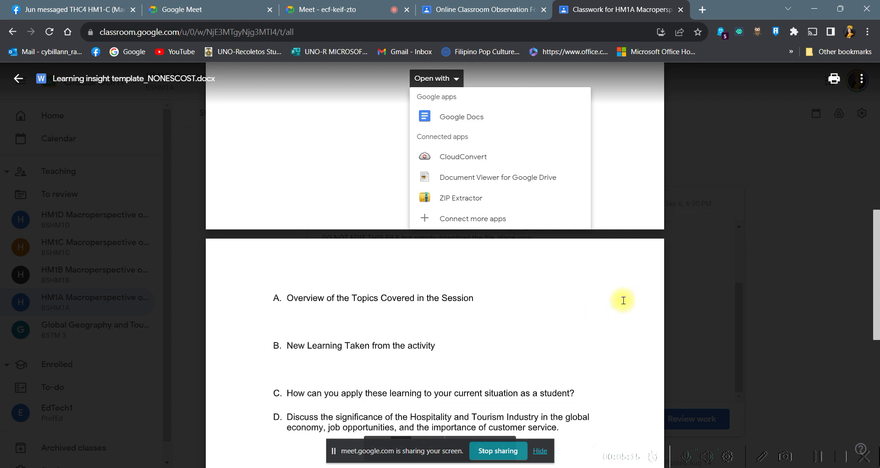
left_click(794, 171)
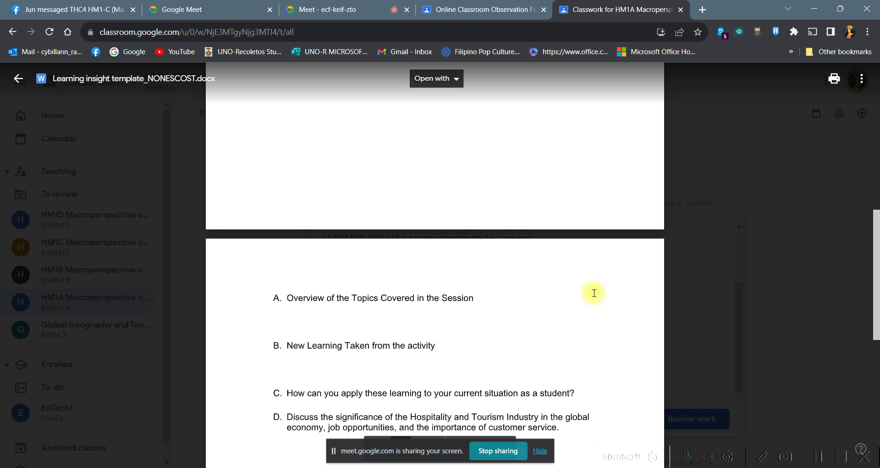
scroll(595, 293, "up", 1)
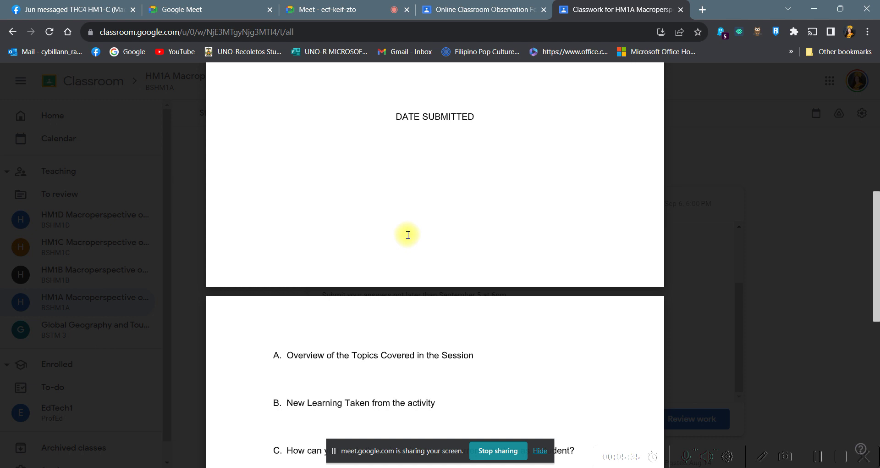
scroll(796, 227, "up", 6)
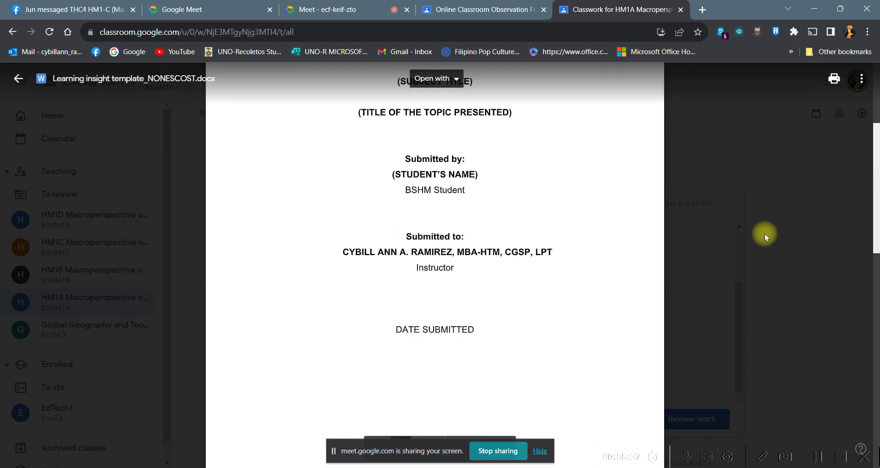
Open the previewed template in its own window via More actions > Open in new window
left_click(863, 79)
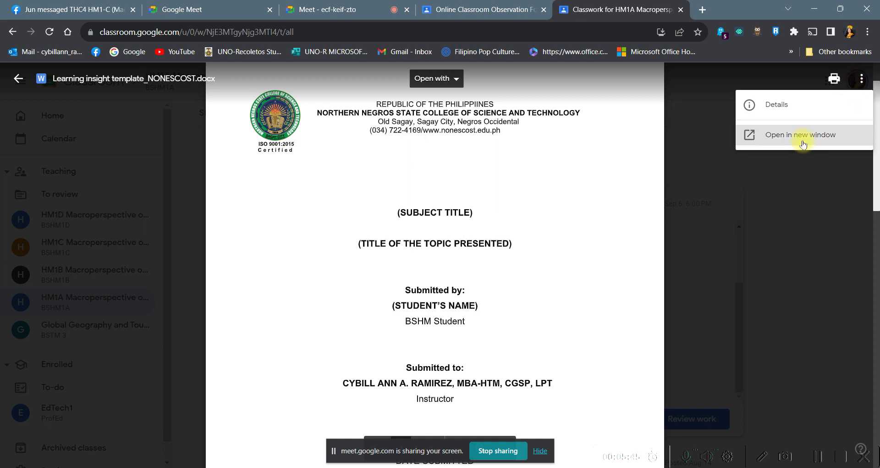
left_click(803, 144)
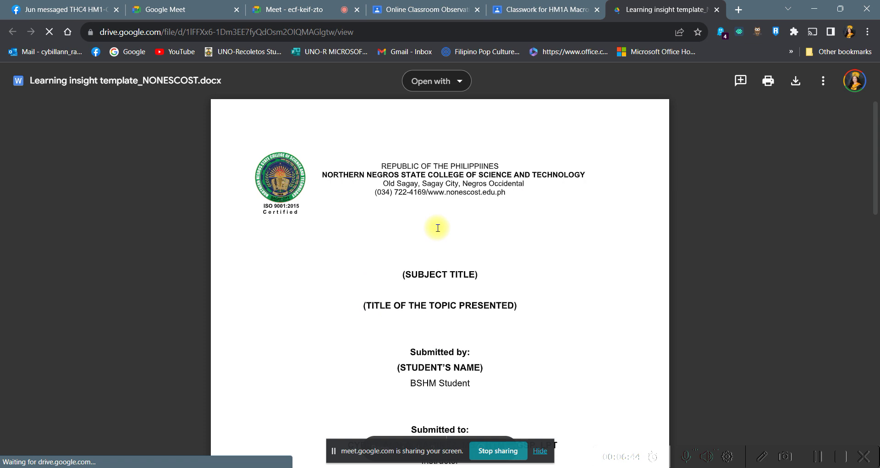
Return to the Classwork tab and open the template in Google Drive's full view in a new window
scroll(438, 228, "down", 1)
scroll(466, 262, "up", 1)
scroll(466, 261, "down", 3)
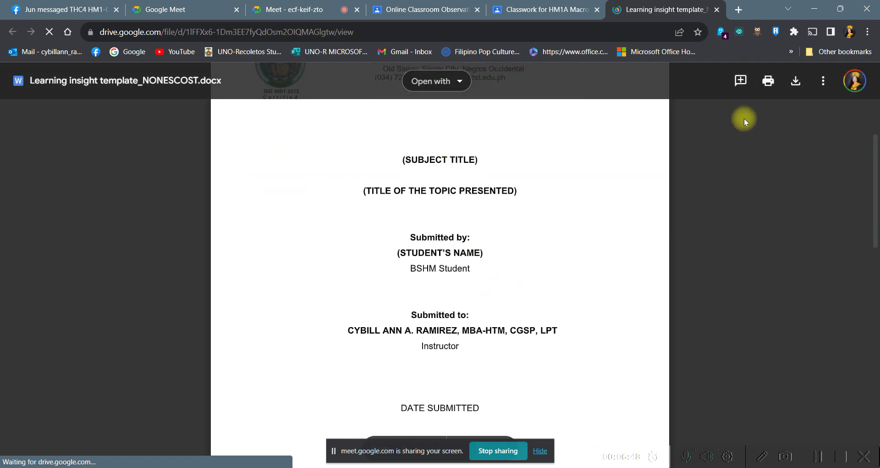
key("ctrl+Page_Up")
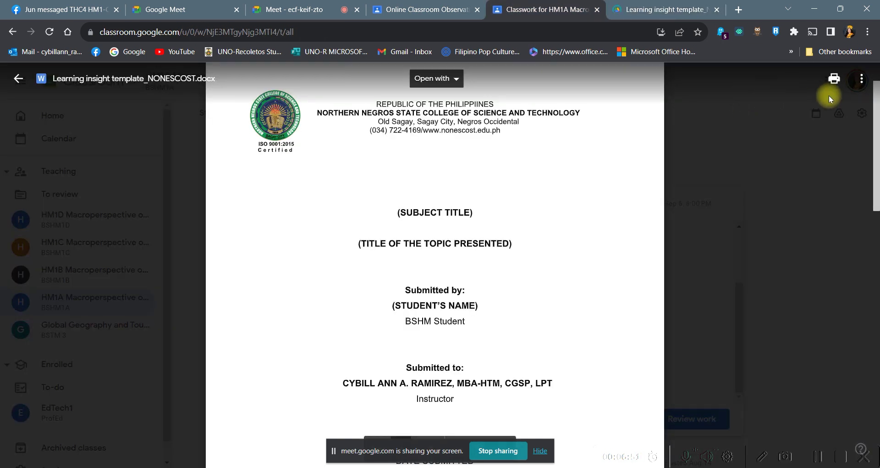
left_click(858, 85)
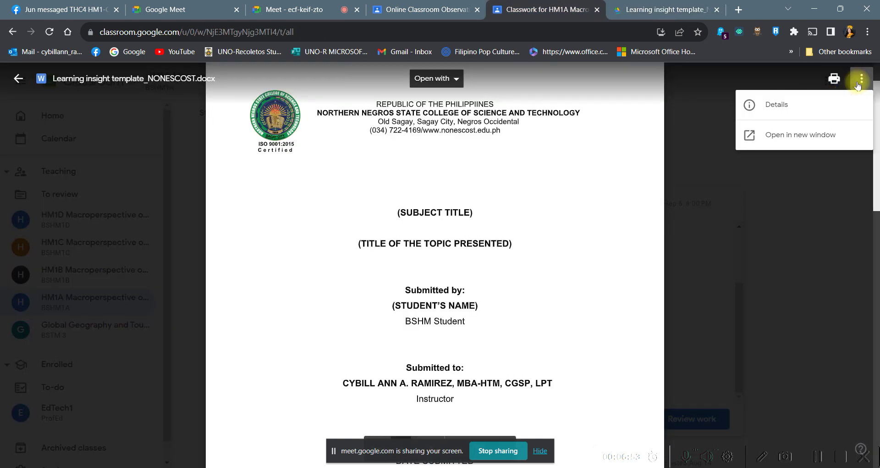
left_click(795, 138)
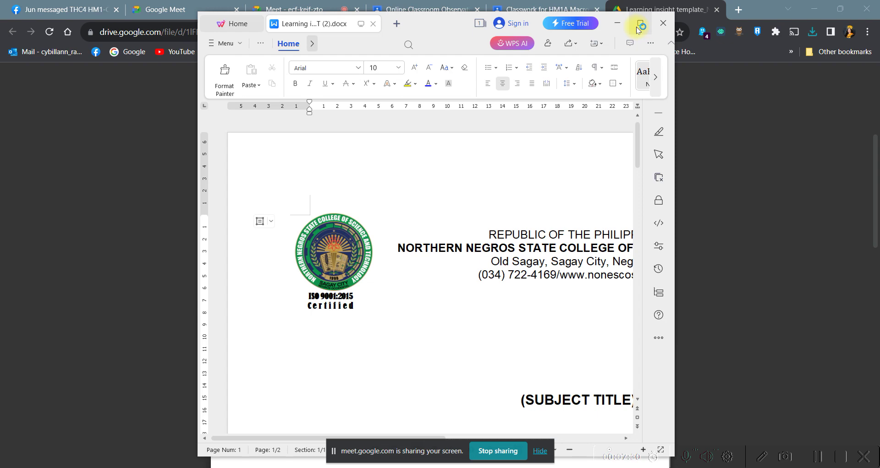
Maximize WPS Writer and select the subject title and topic title placeholders on the cover page
left_click(640, 24)
scroll(538, 289, "down", 5)
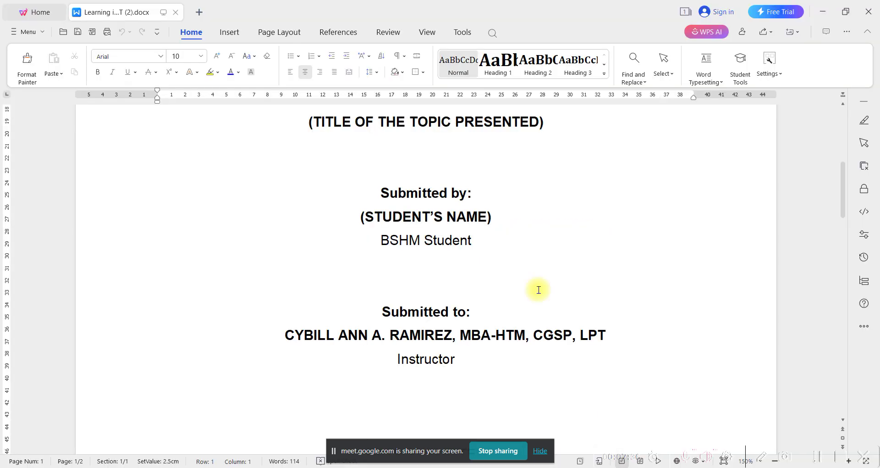
scroll(539, 290, "up", 3)
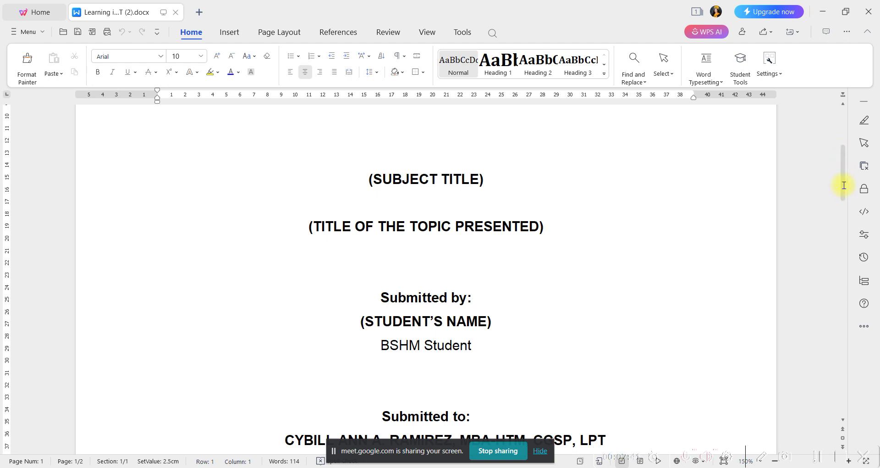
scroll(520, 315, "down", 3)
scroll(369, 299, "up", 1)
scroll(403, 248, "up", 4)
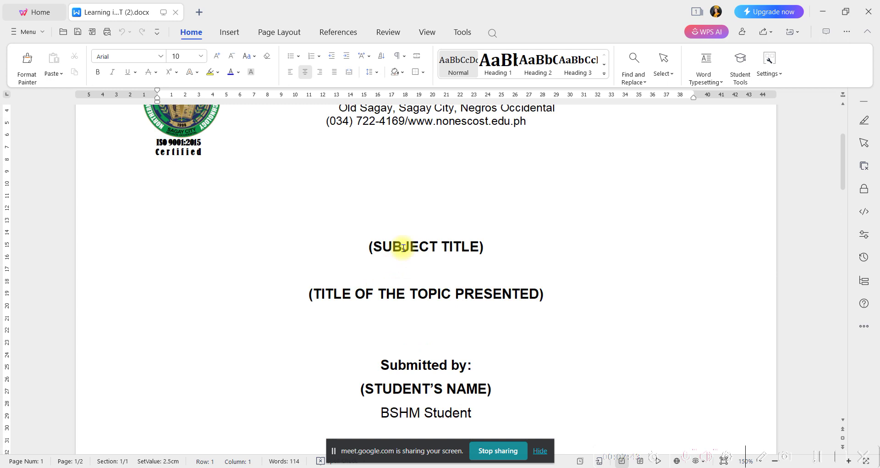
left_click_drag(365, 246, 489, 247)
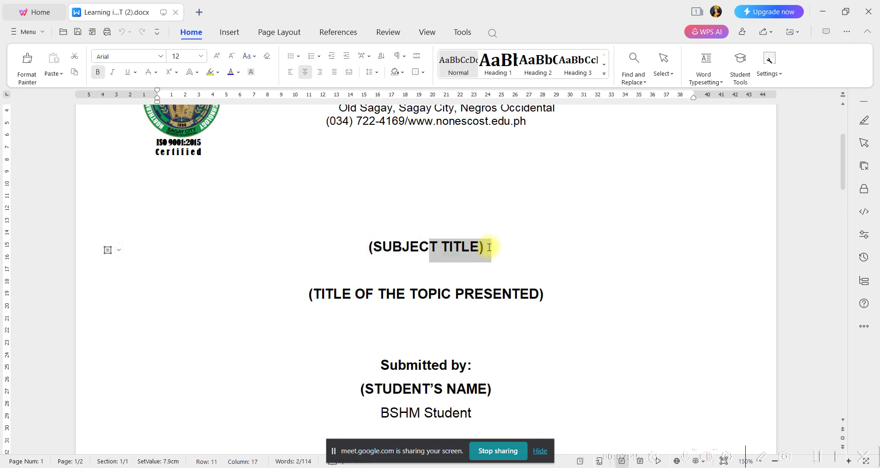
double_click(477, 252)
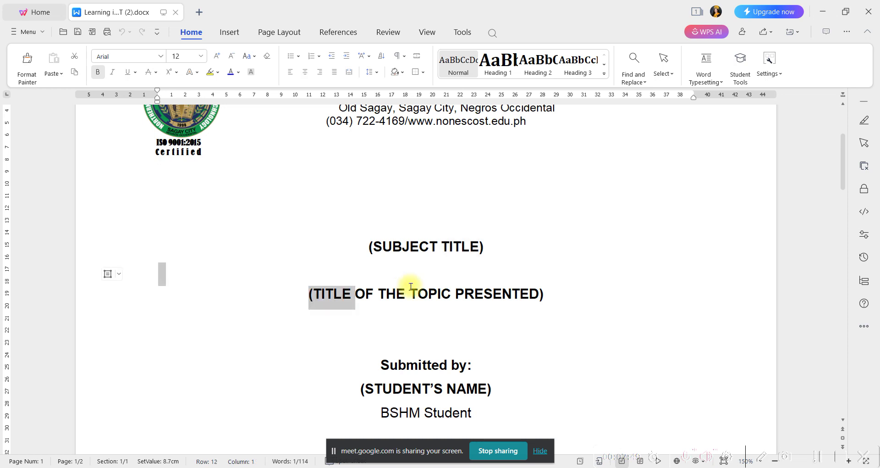
left_click_drag(356, 294, 512, 294)
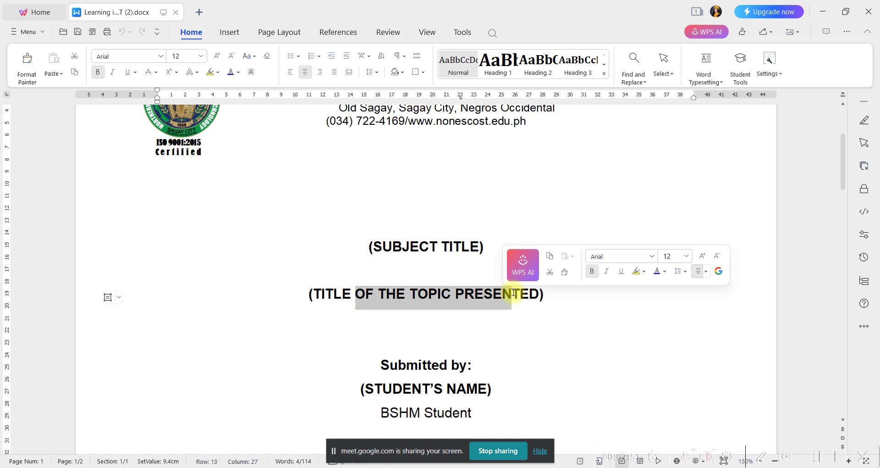
Scroll down to page 2, showing questions A–D and the Submitted by section
scroll(349, 375, "down", 1)
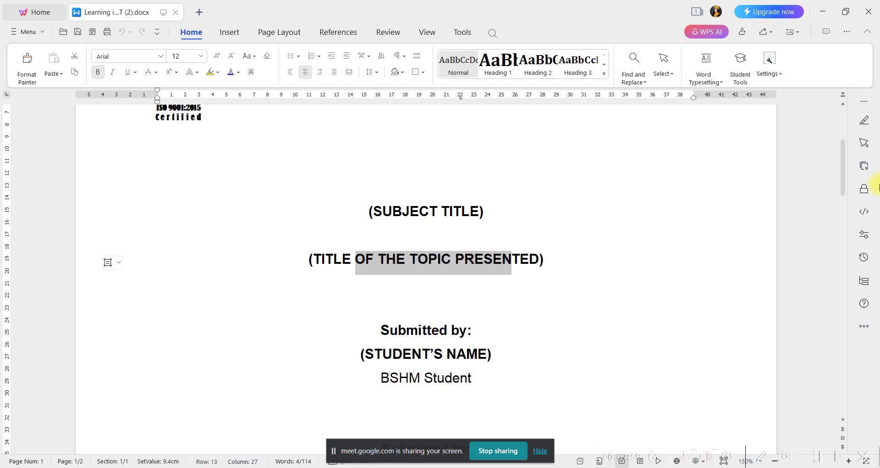
left_click_drag(845, 183, 837, 253)
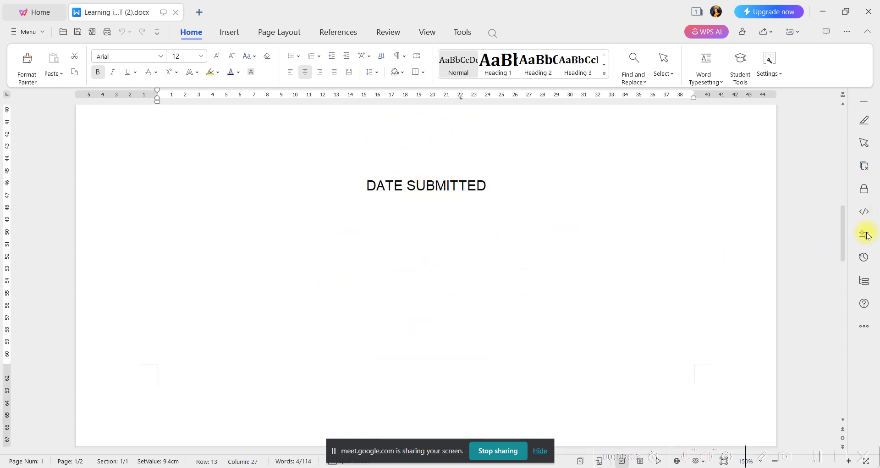
left_click(844, 250)
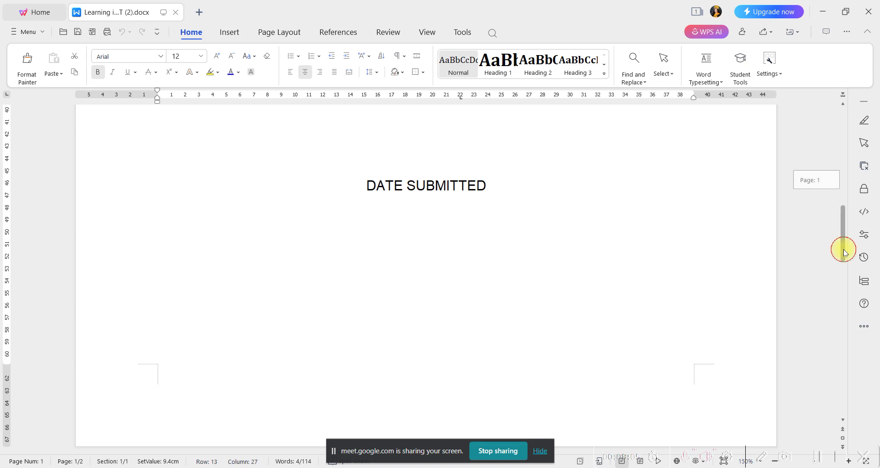
mouse_move(846, 251)
left_mouse_down()
mouse_move(841, 321)
mouse_move(844, 312)
left_mouse_up()
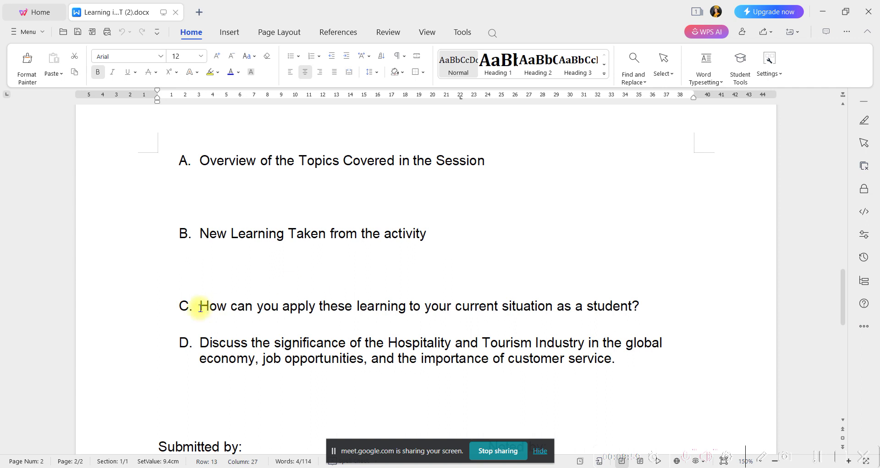
Select text in questions C and D, then Undo to restore question D's jumbled words
left_click_drag(201, 307, 436, 315)
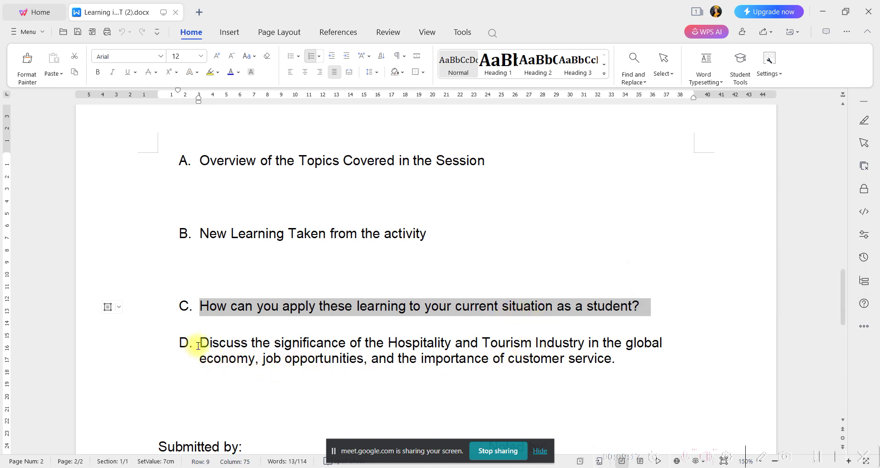
left_click_drag(198, 343, 264, 350)
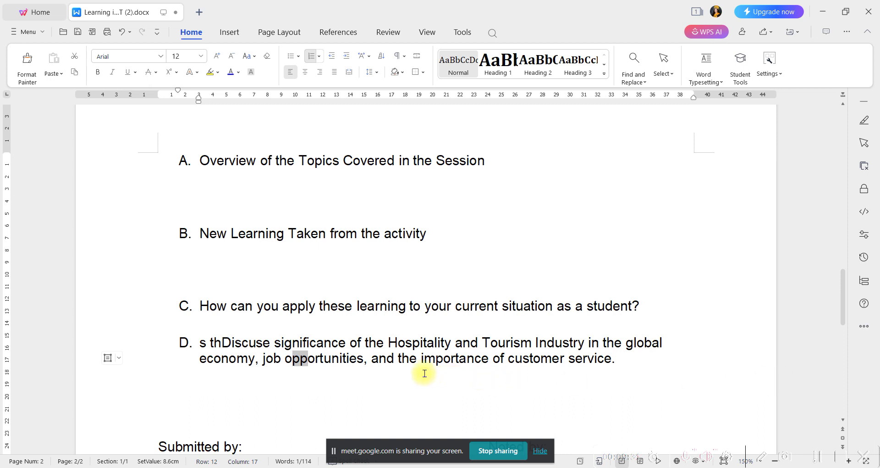
left_click(198, 342)
left_click(122, 32)
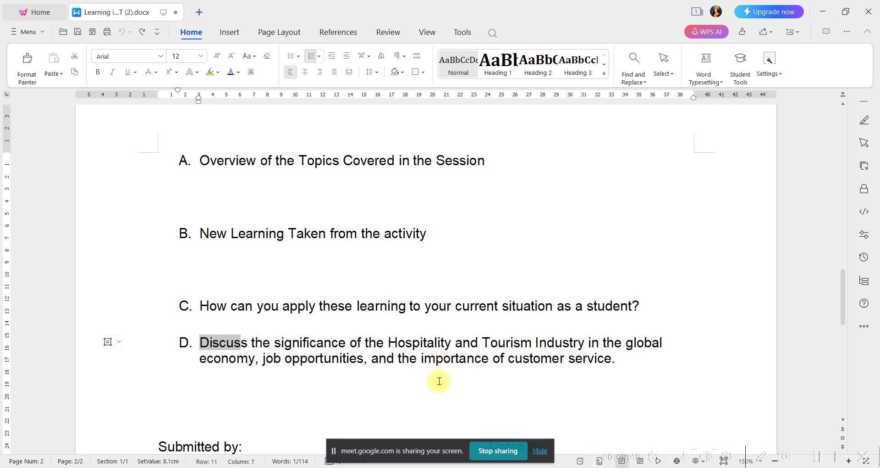
Scroll to the signature block, then switch back to the template's Drive preview in Chrome
scroll(440, 380, "down", 3)
scroll(244, 381, "up", 2)
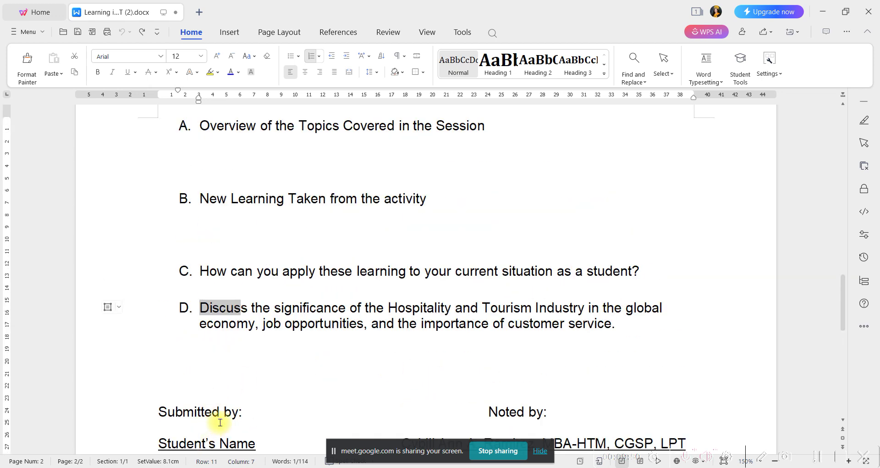
scroll(317, 417, "down", 1)
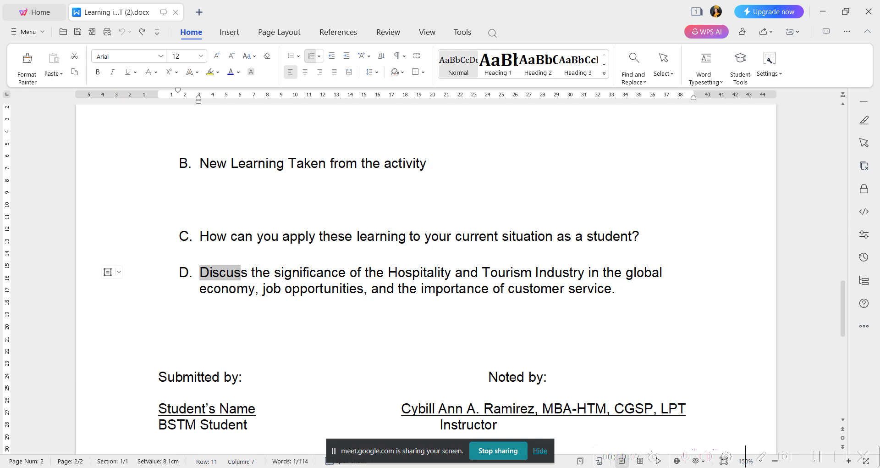
key("alt+Tab")
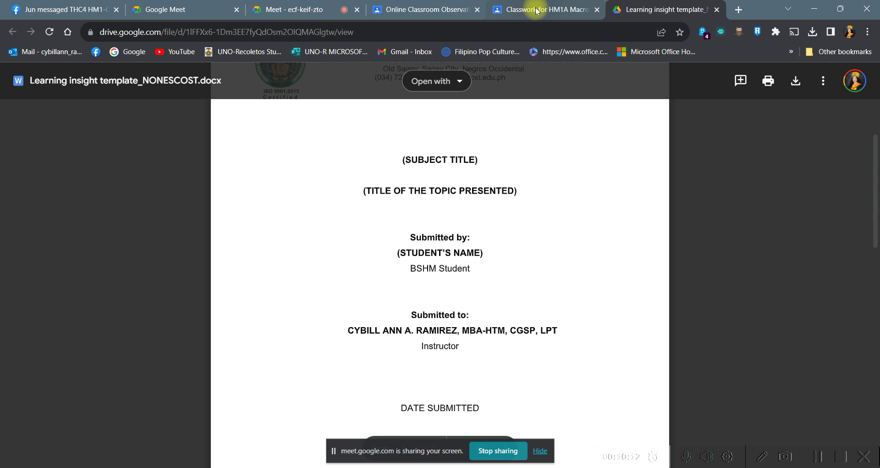
Go from HM1A's Lesson 1 classwork to the Online Classroom Observation Form assignment page
left_click(537, 10)
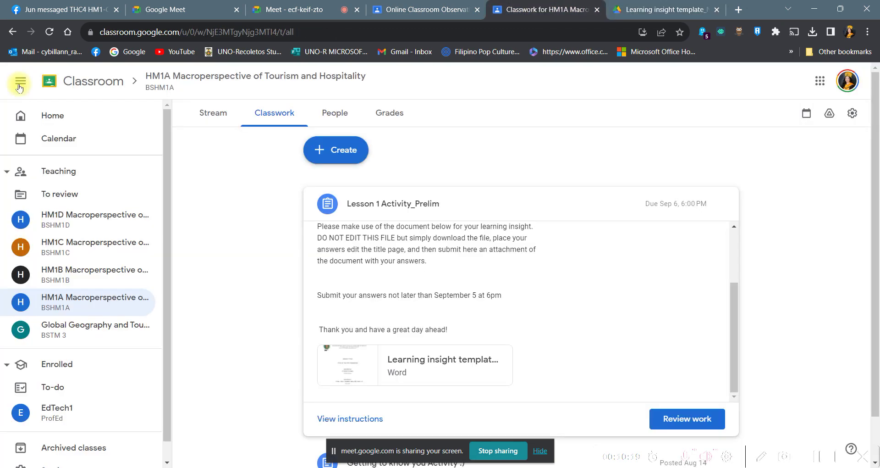
scroll(413, 271, "down", 1)
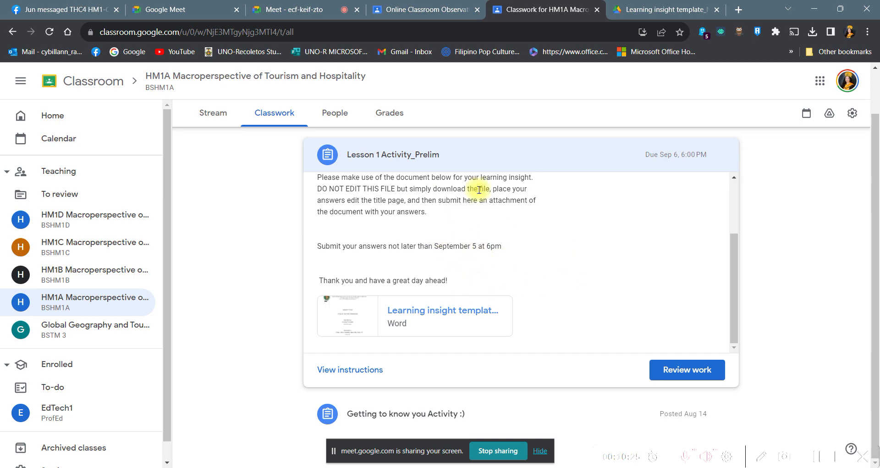
left_click(427, 6)
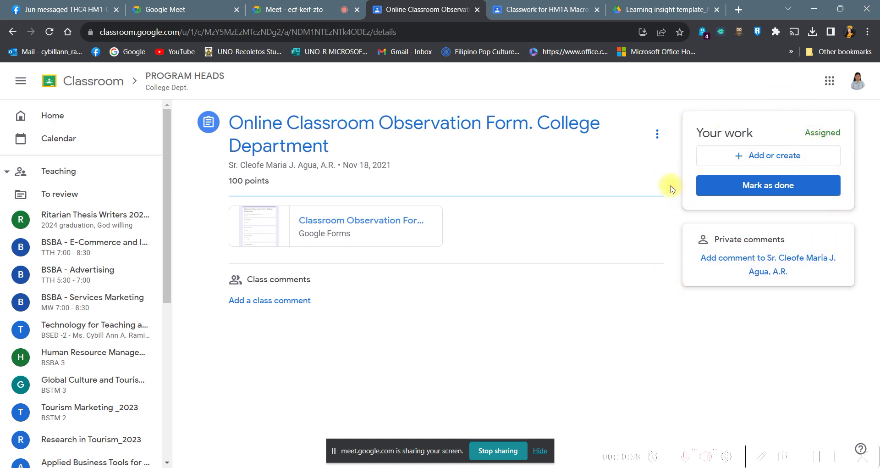
Upload the Learning insight template Word file from Downloads as your work via Add or create > File
left_click(787, 157)
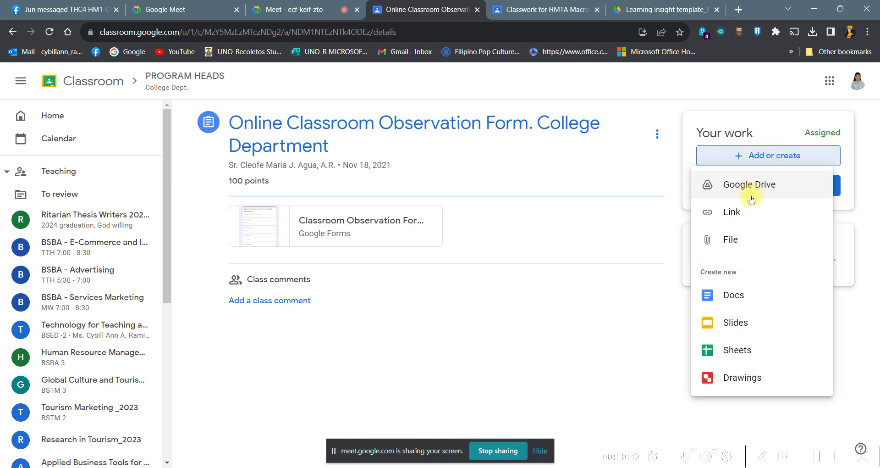
left_click(737, 236)
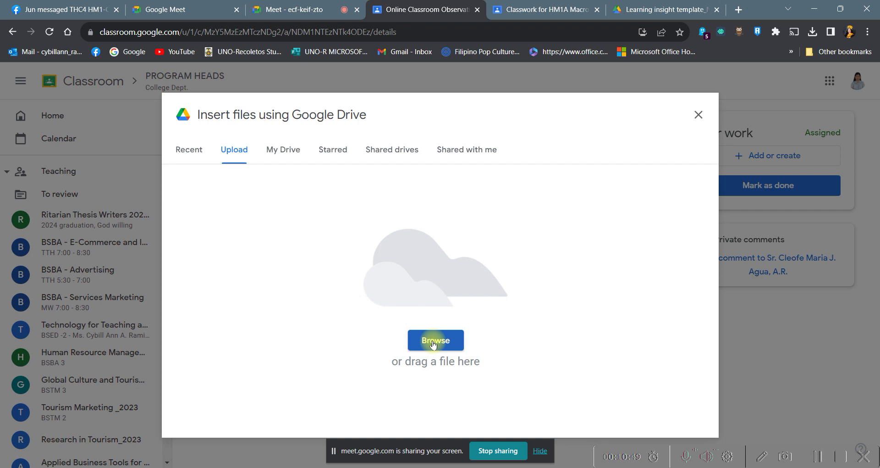
left_click(433, 341)
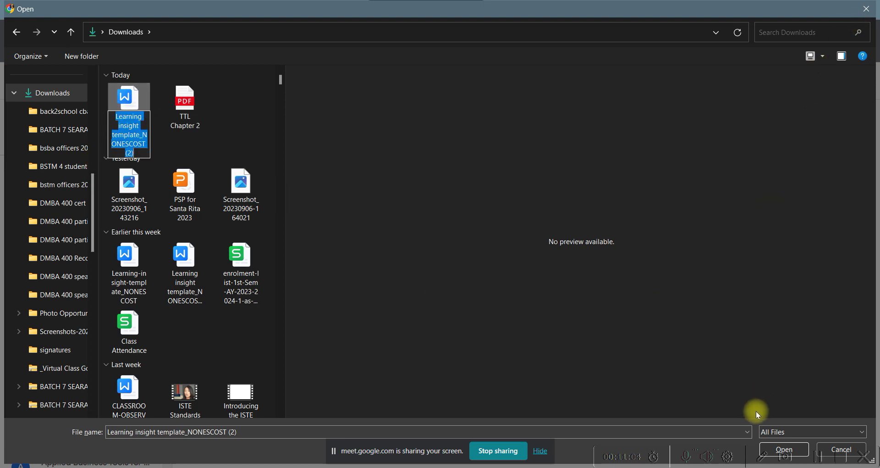
left_click(785, 447)
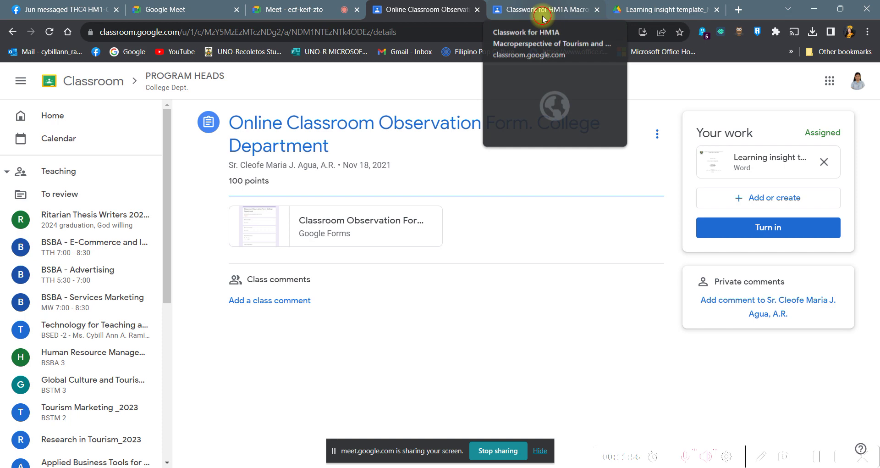
Scroll through the Lesson 1 Learning insight template preview, then return to the observation assignment
left_click(543, 14)
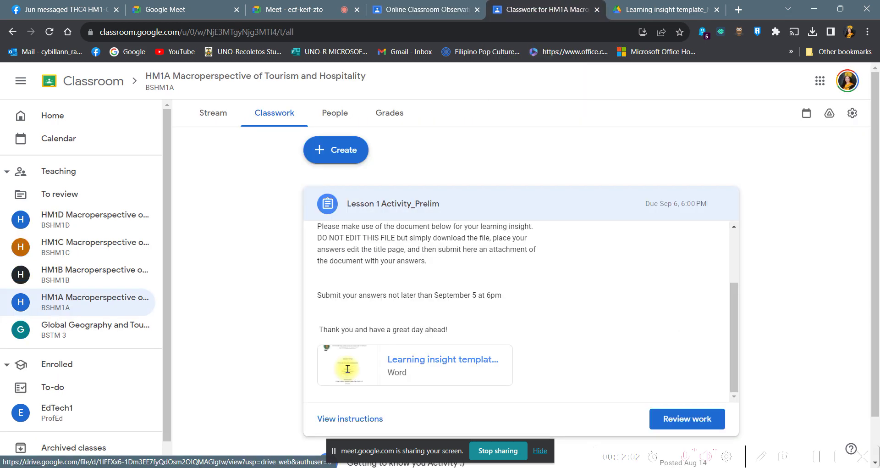
left_click(347, 368)
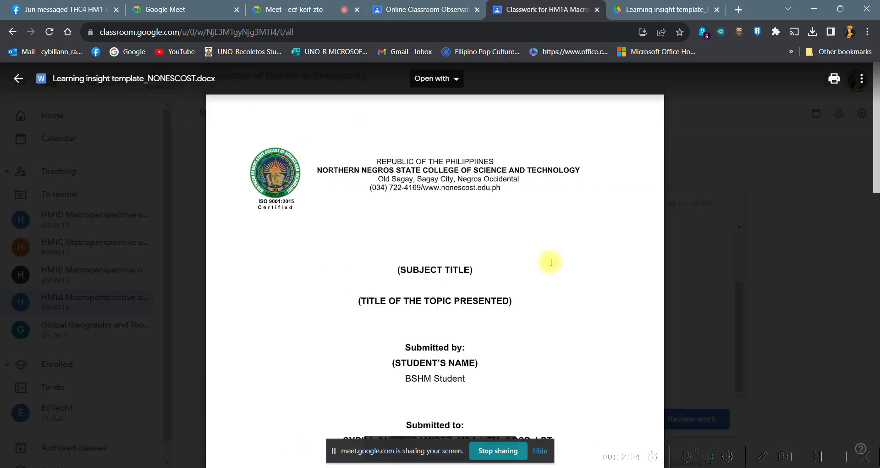
scroll(875, 265, "down", 8)
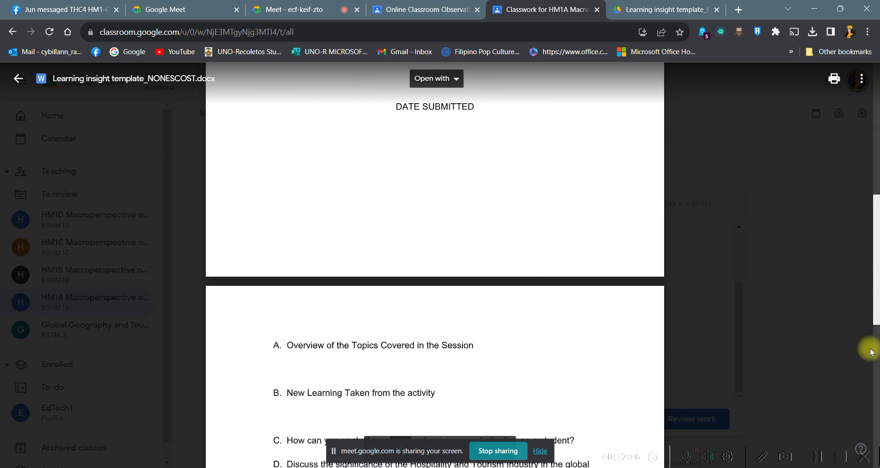
scroll(868, 349, "down", 3)
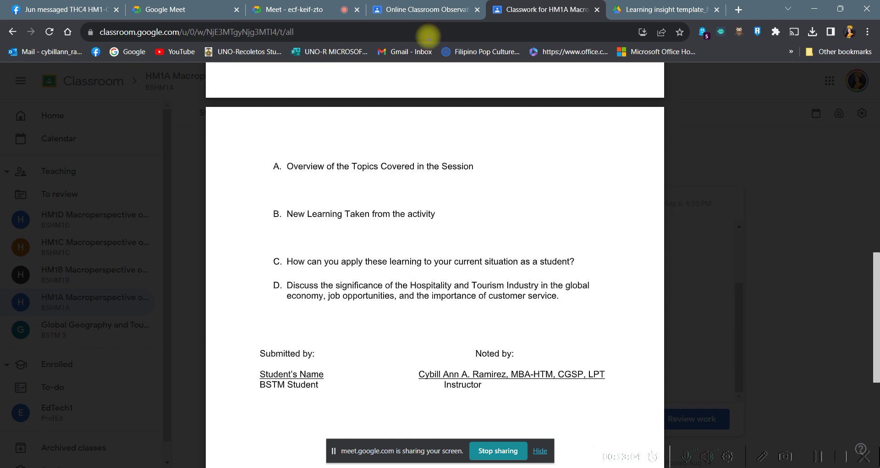
left_click(453, 11)
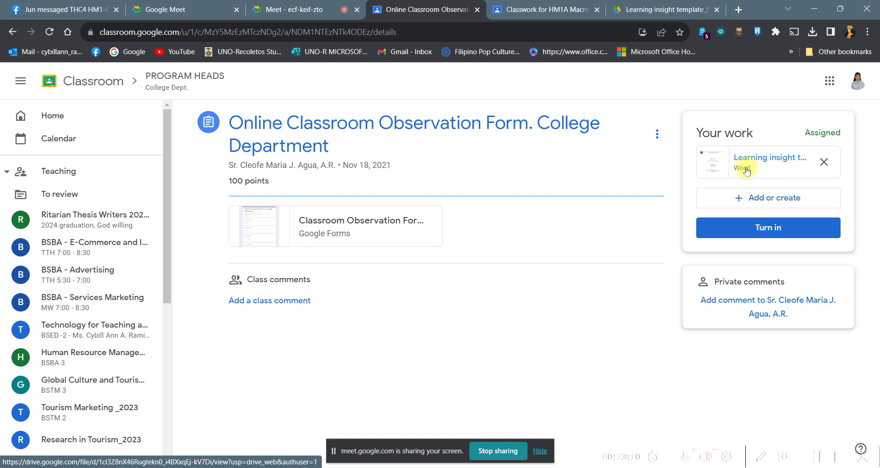
Zoom Chrome to 150% and bring up the Add or create choices for your work
left_click(868, 32)
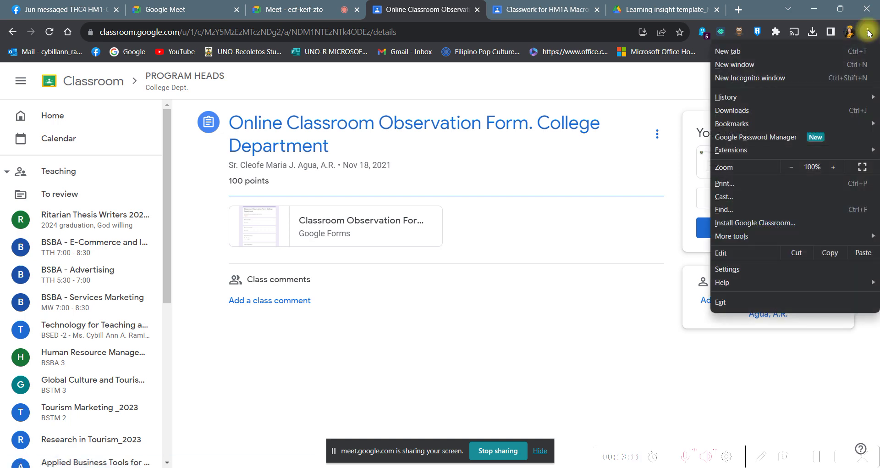
left_click(834, 168)
left_click(834, 168)
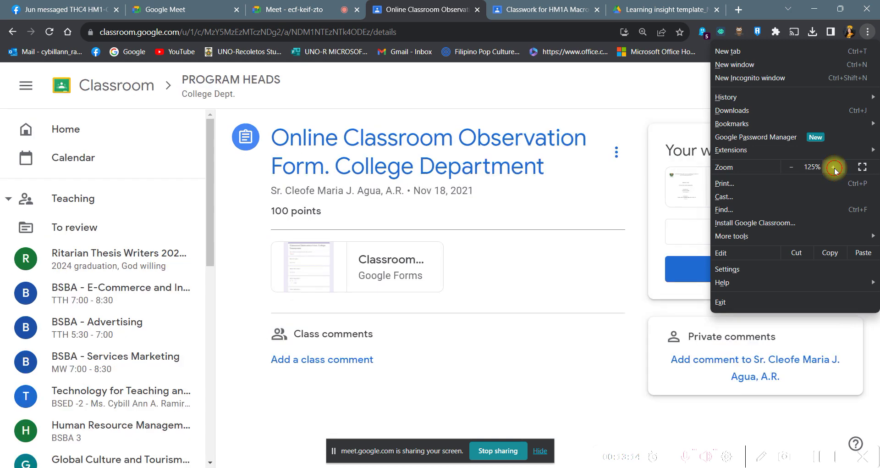
left_click(834, 167)
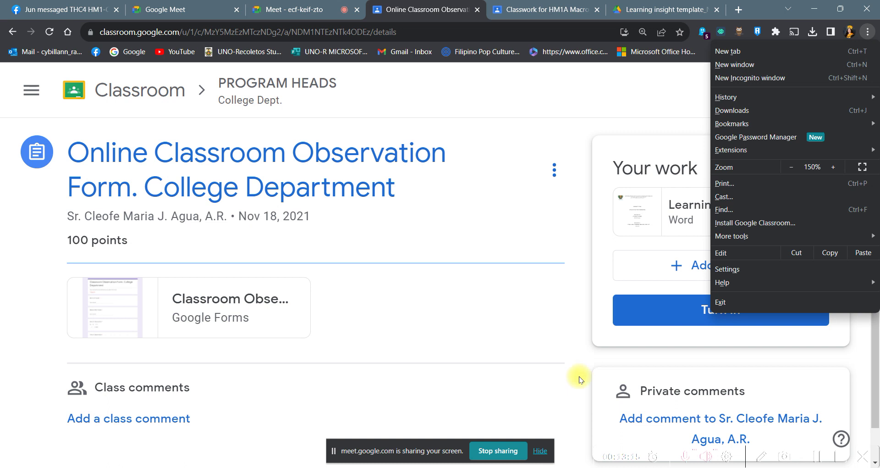
left_click(579, 375)
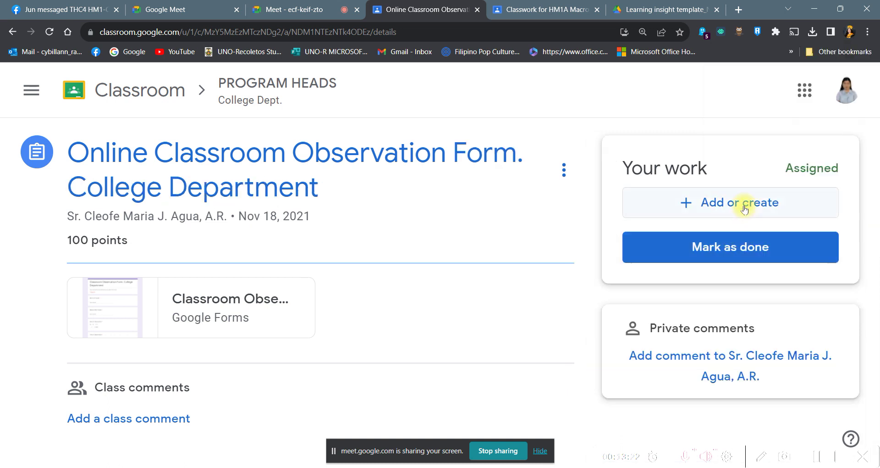
left_click(744, 209)
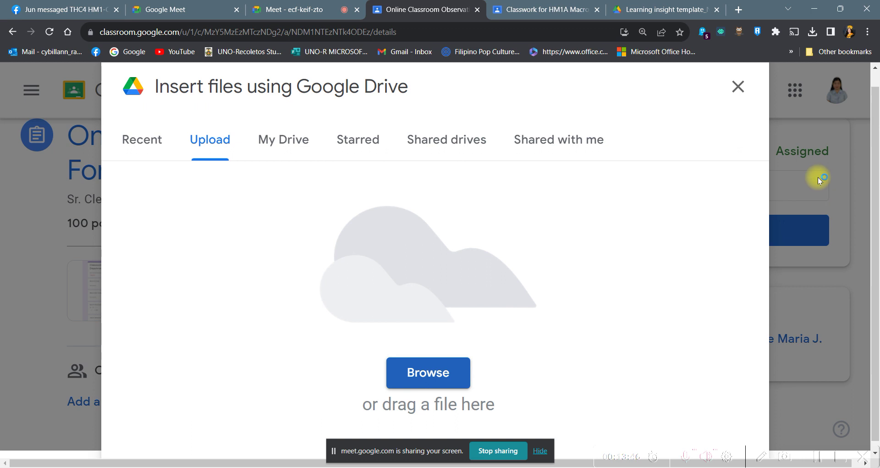
Browse the computer for a file to upload from the Upload tab
left_click(392, 377)
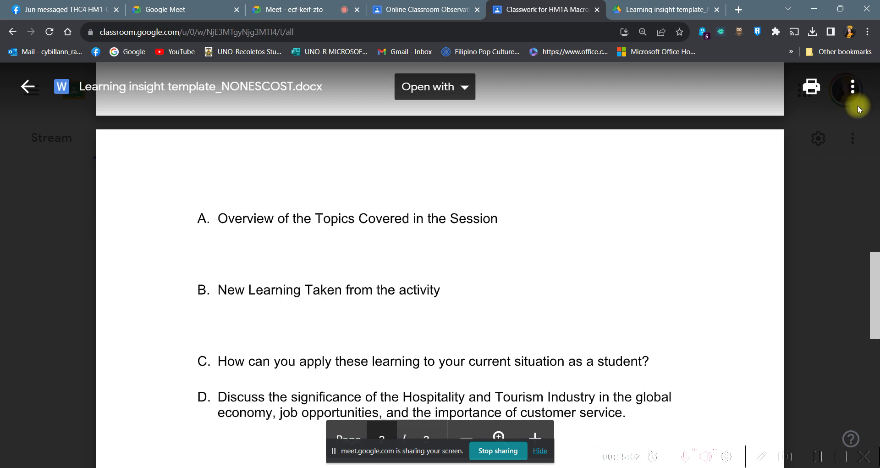
Reset Chrome zoom to 100% and close the template preview back to HM1A Classwork
left_click(868, 32)
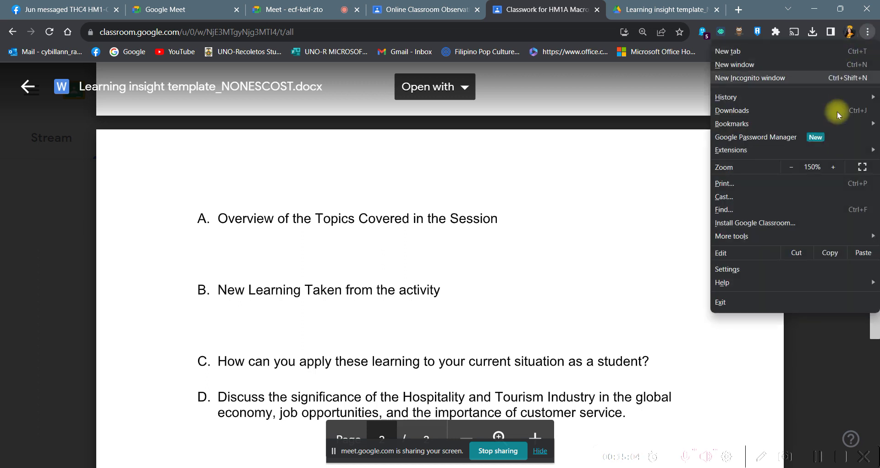
left_click(789, 167)
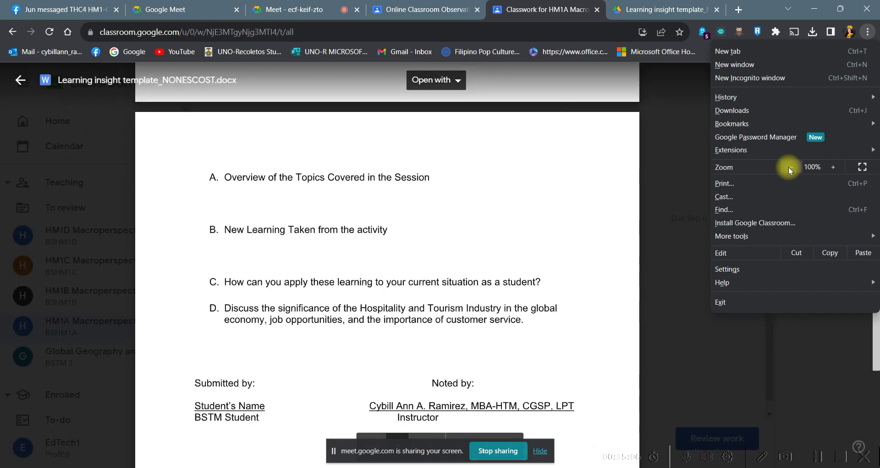
left_click(17, 82)
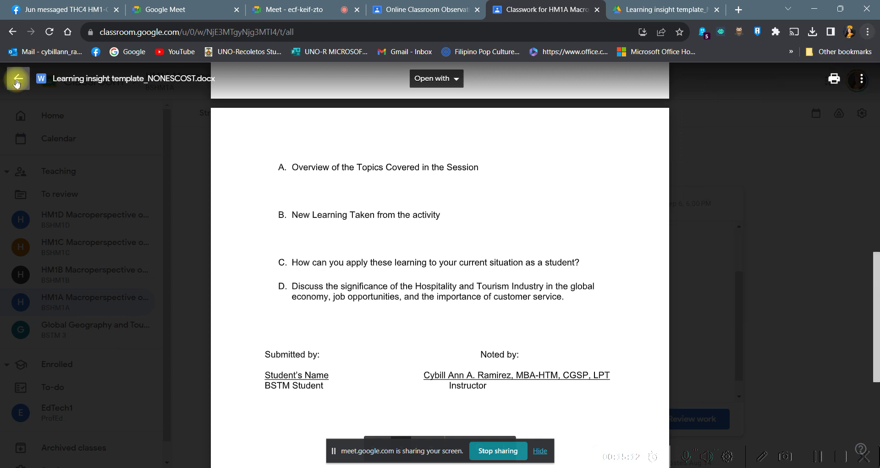
left_click(17, 83)
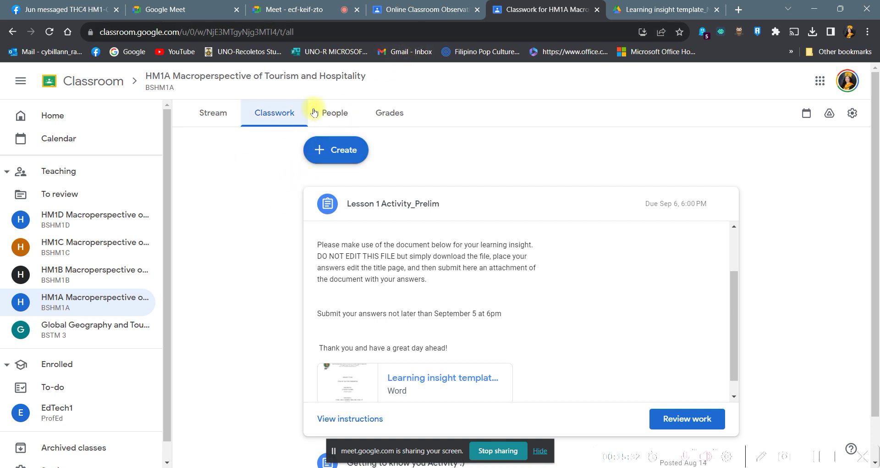
left_click(384, 113)
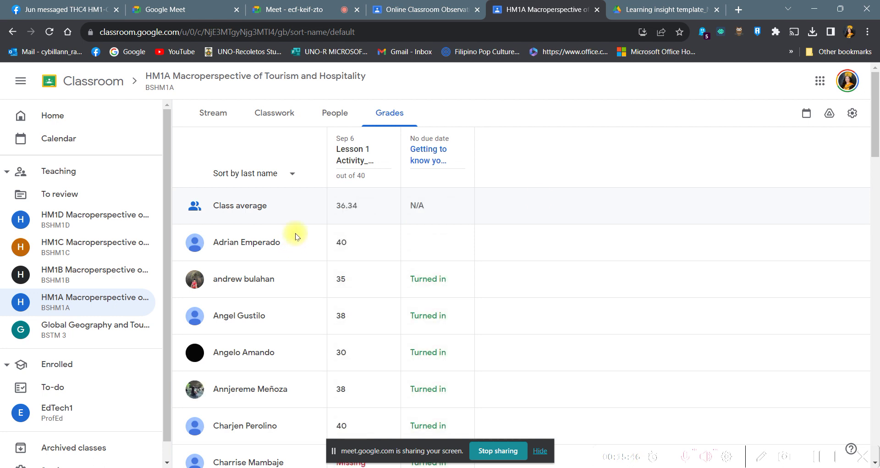
mouse_move(877, 147)
left_mouse_down()
mouse_move(877, 189)
mouse_move(874, 131)
left_mouse_up()
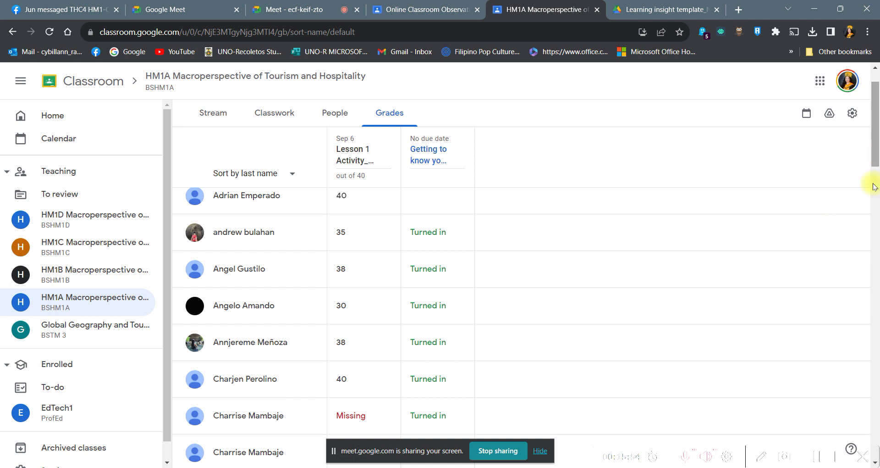
left_click_drag(876, 183, 873, 212)
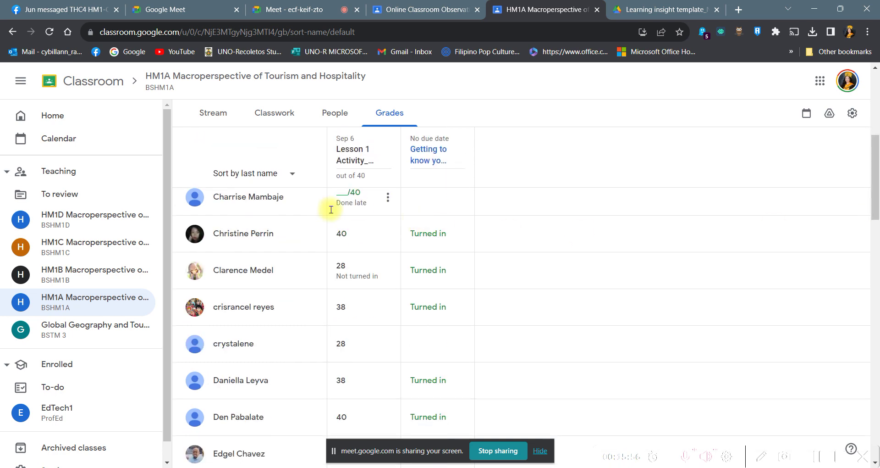
scroll(385, 215, "up", 2)
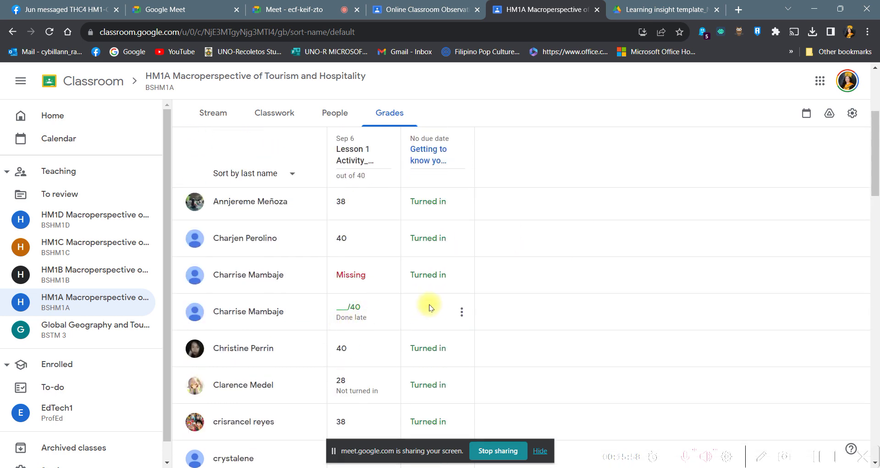
mouse_move(437, 275)
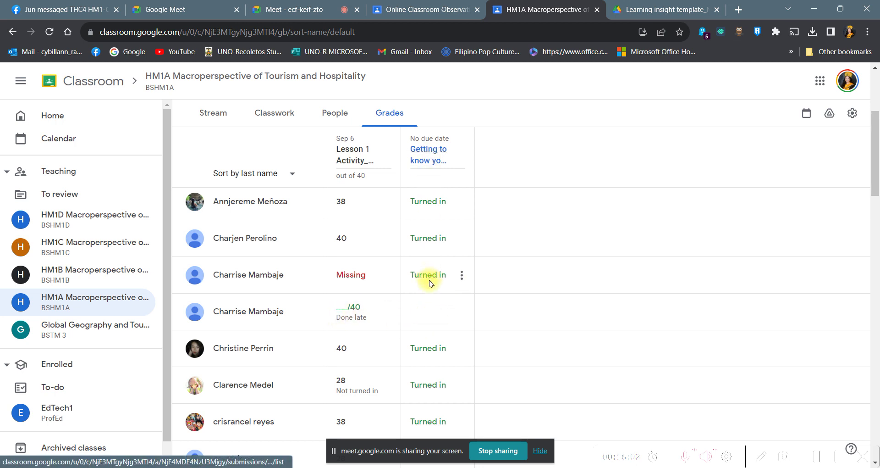
scroll(407, 291, "down", 4)
scroll(466, 321, "down", 1)
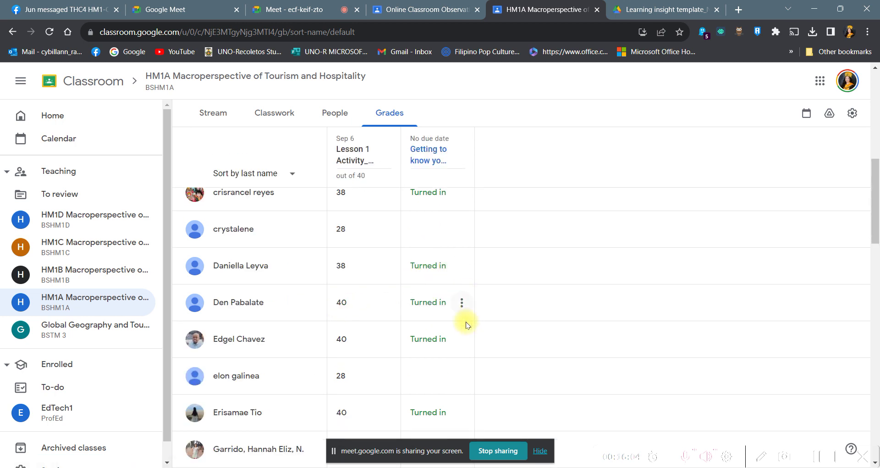
scroll(466, 321, "up", 1)
scroll(429, 367, "down", 1)
scroll(433, 373, "down", 1)
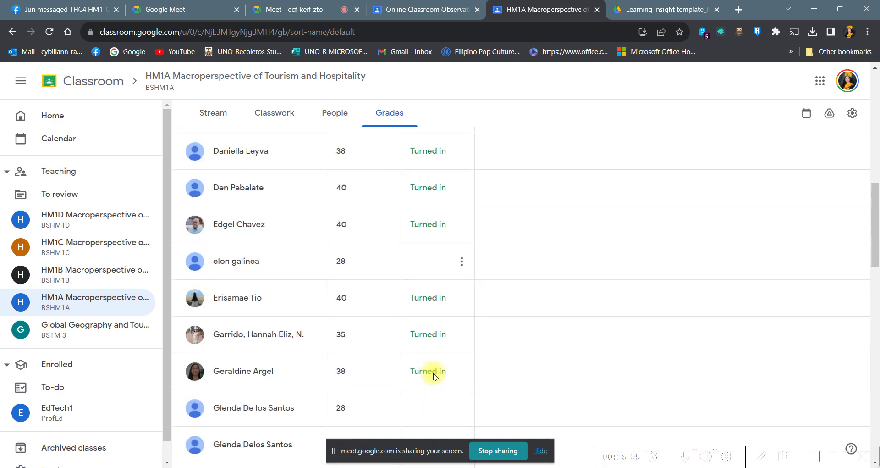
scroll(433, 373, "down", 2)
scroll(431, 379, "down", 4)
scroll(426, 379, "down", 2)
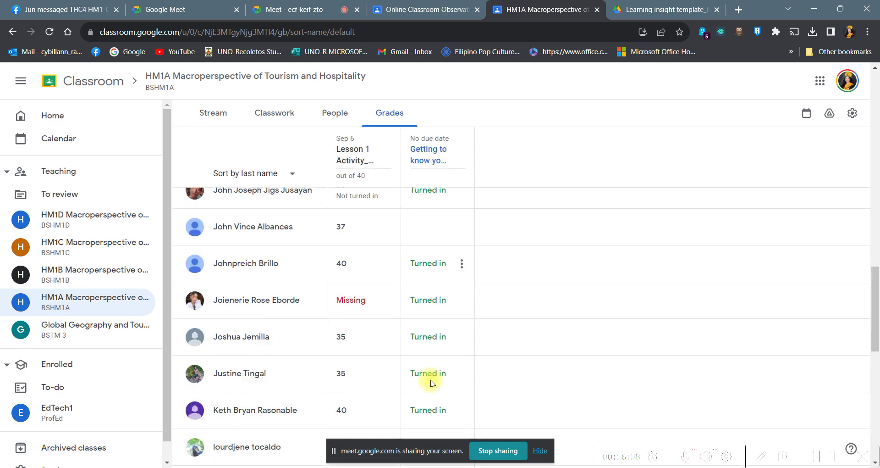
scroll(426, 379, "up", 1)
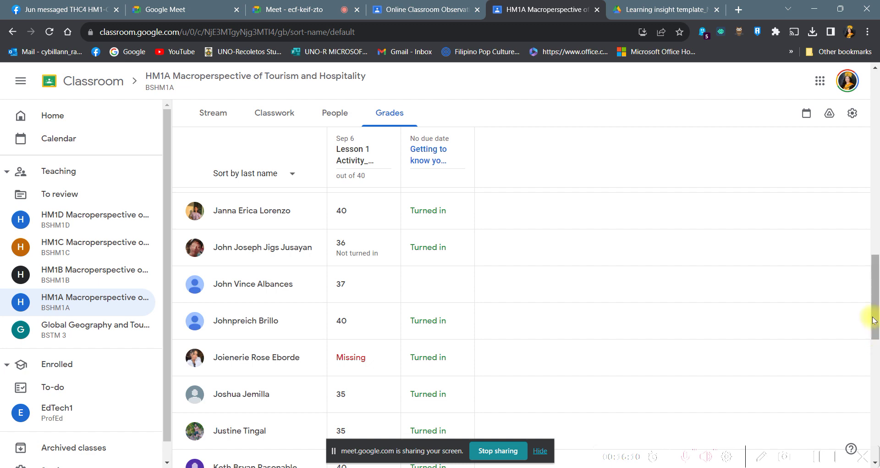
mouse_move(876, 314)
left_mouse_down()
mouse_move(874, 429)
mouse_move(876, 78)
left_mouse_up()
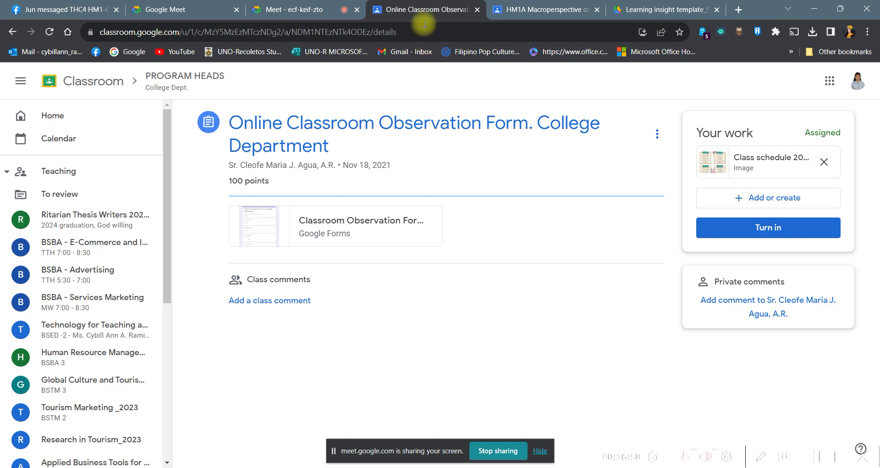
left_click(513, 8)
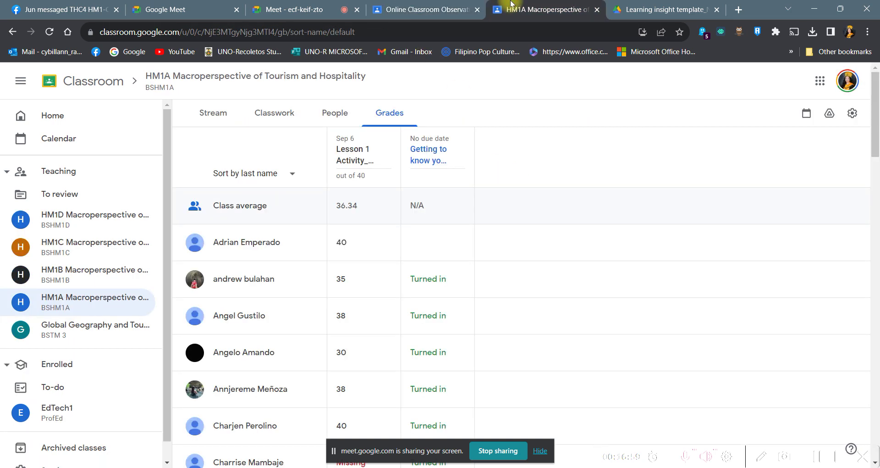
left_click(264, 120)
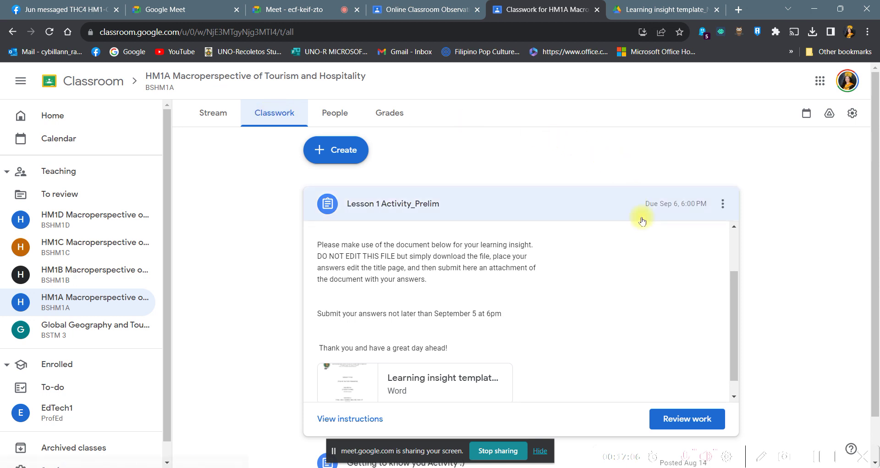
mouse_move(482, 204)
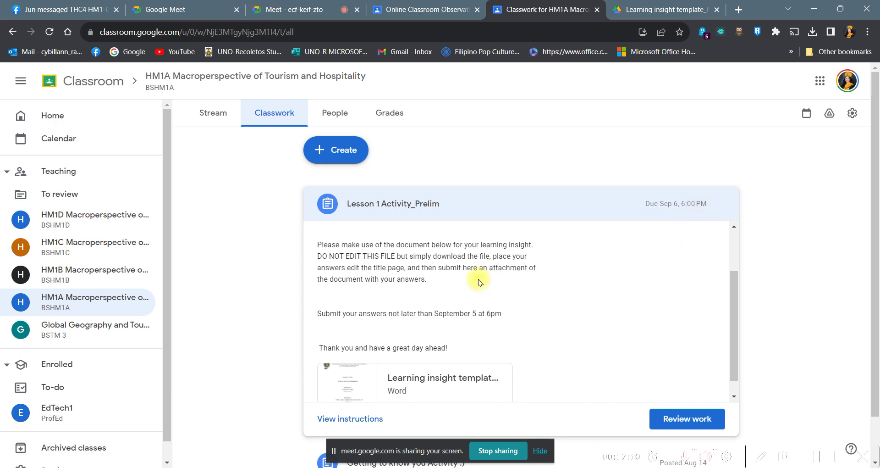
Check Lesson 1 Activity_Prelim's counts (2 turned in, 6 assigned, 38 graded), then stop sharing
scroll(457, 312, "down", 1)
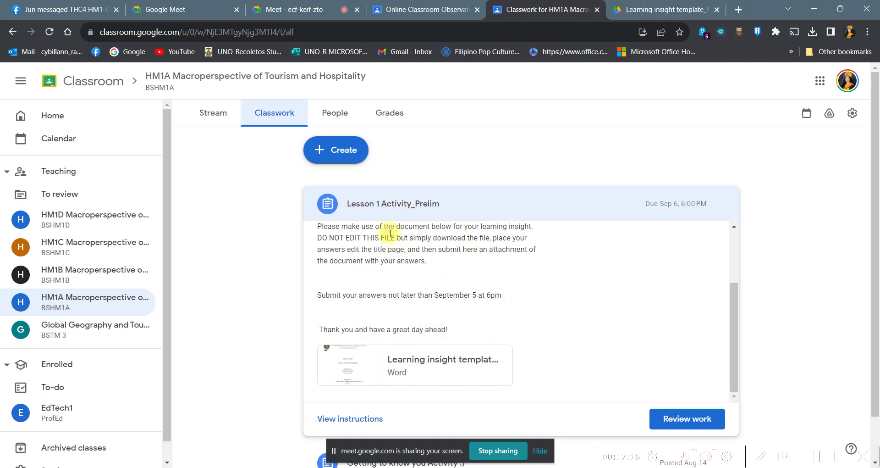
scroll(500, 264, "up", 3)
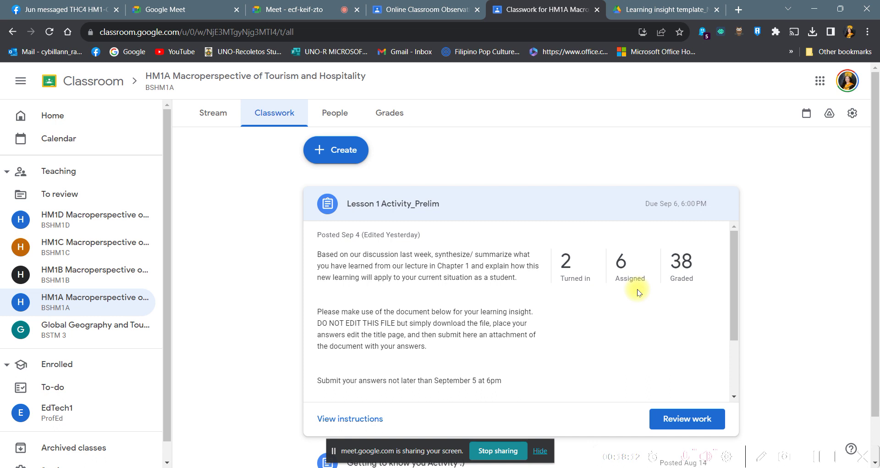
left_click(490, 452)
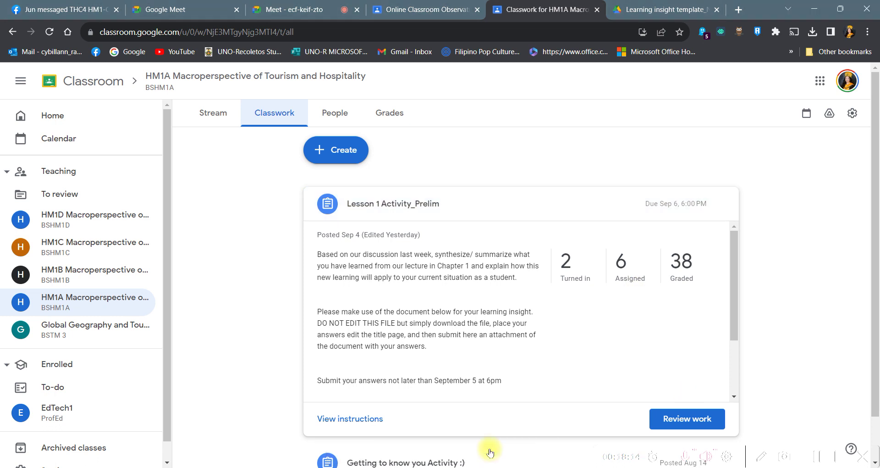